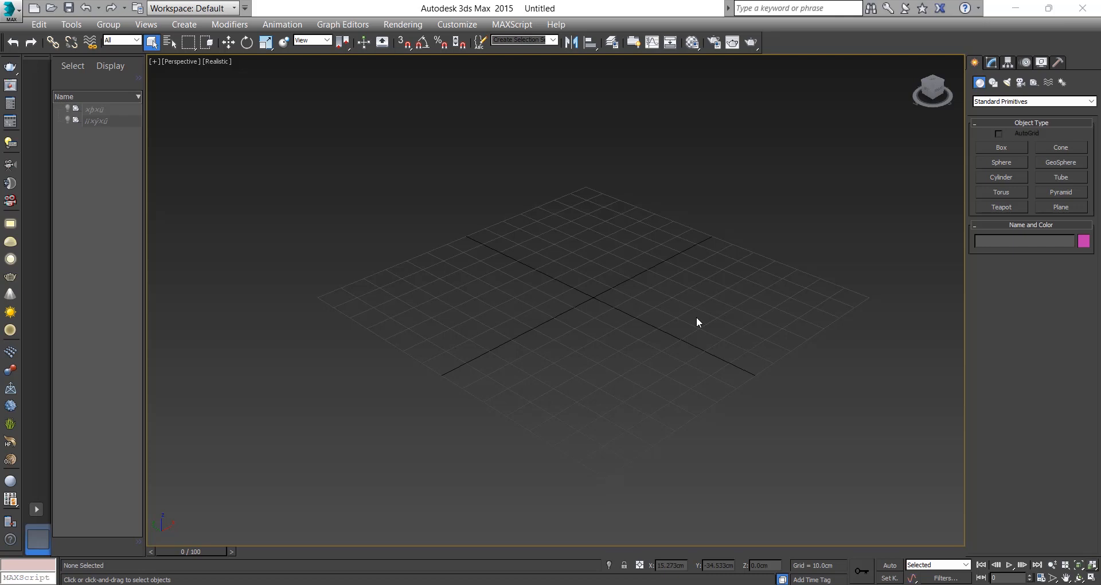
Step: Create a Hedra from the Extended Primitives near the centre of the grid
middle_click_drag(622, 317, 584, 338)
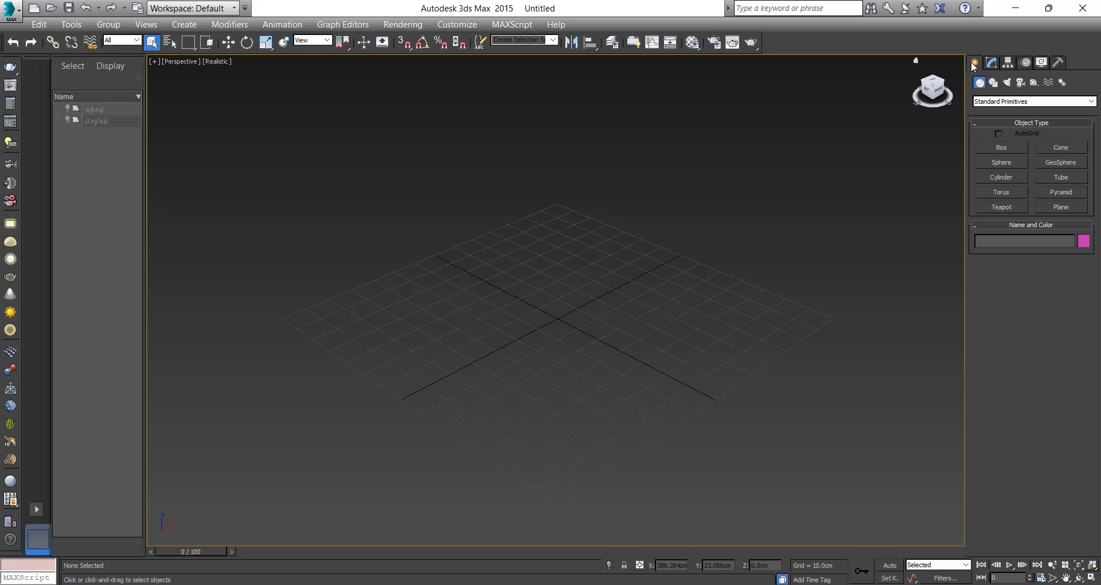
left_click(998, 102)
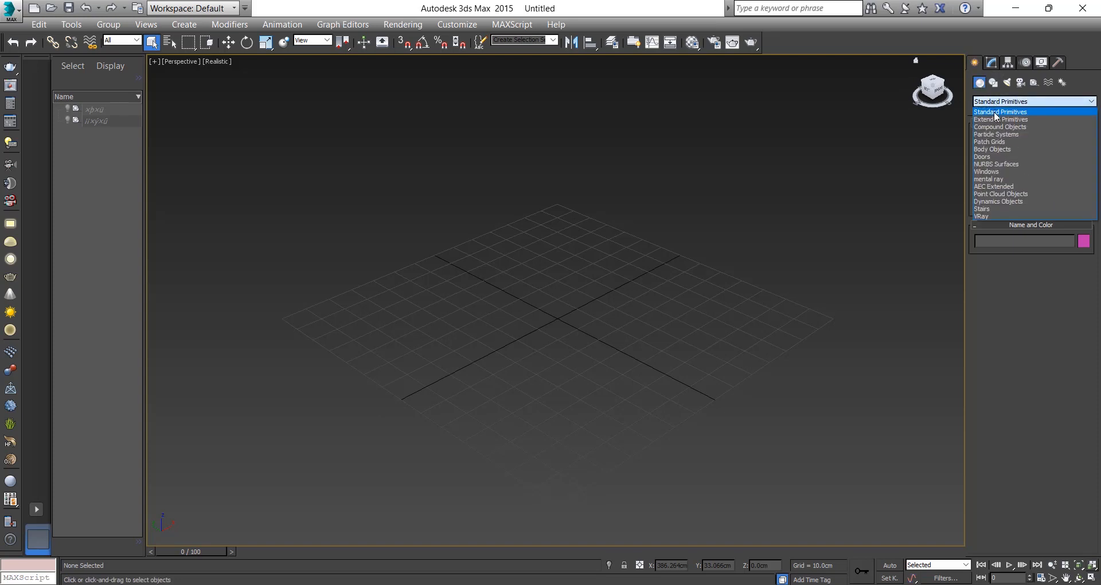
left_click(994, 120)
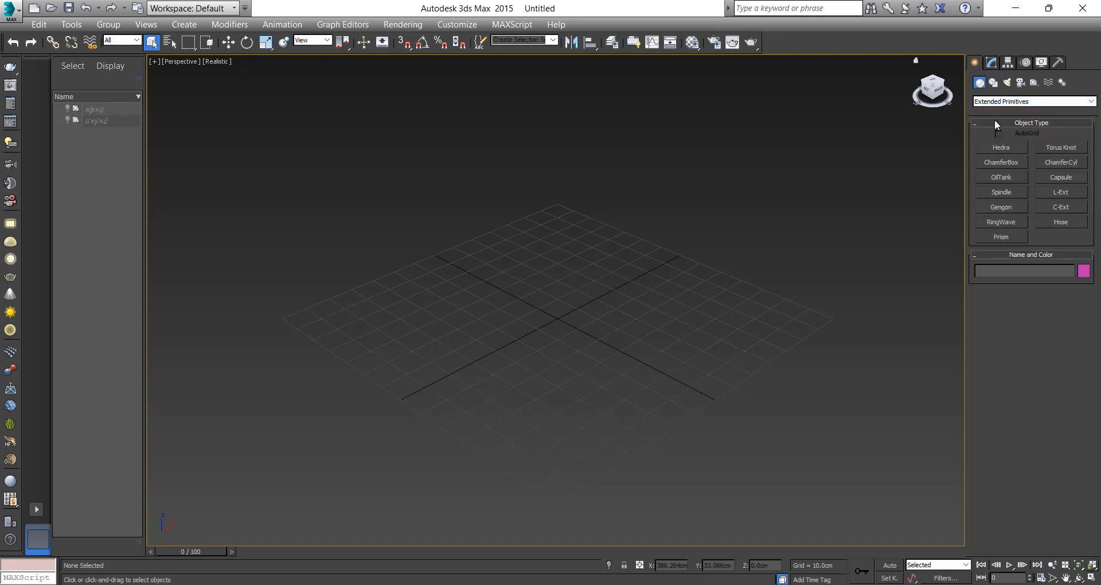
left_click(1001, 147)
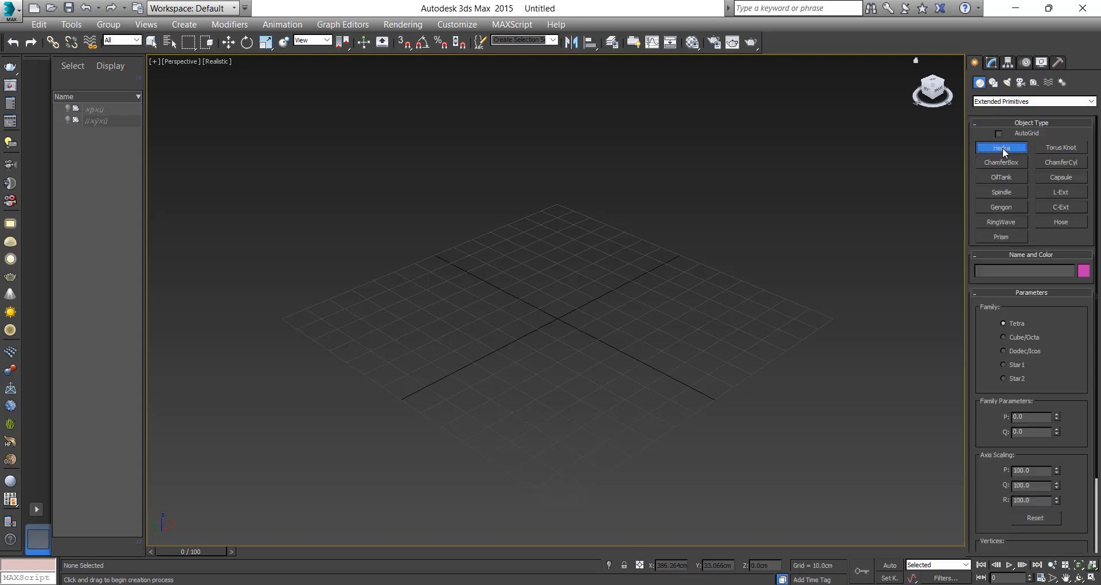
left_click_drag(527, 335, 550, 274)
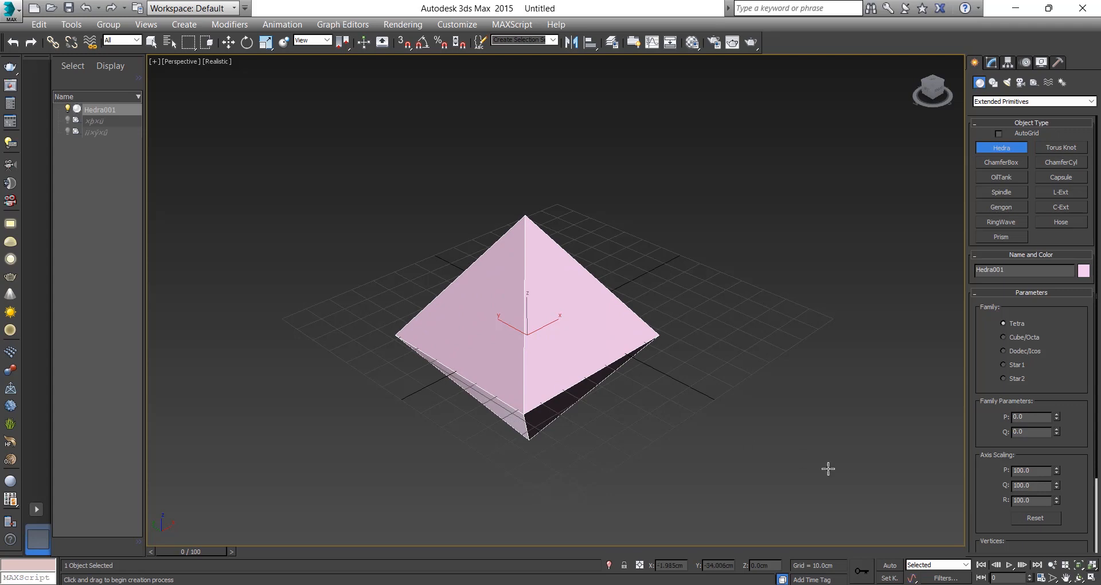
Step: Set the hedra's family to Dodec/Icos and its family parameter P to 0.38
mouse_move(741, 584)
left_click(1003, 351)
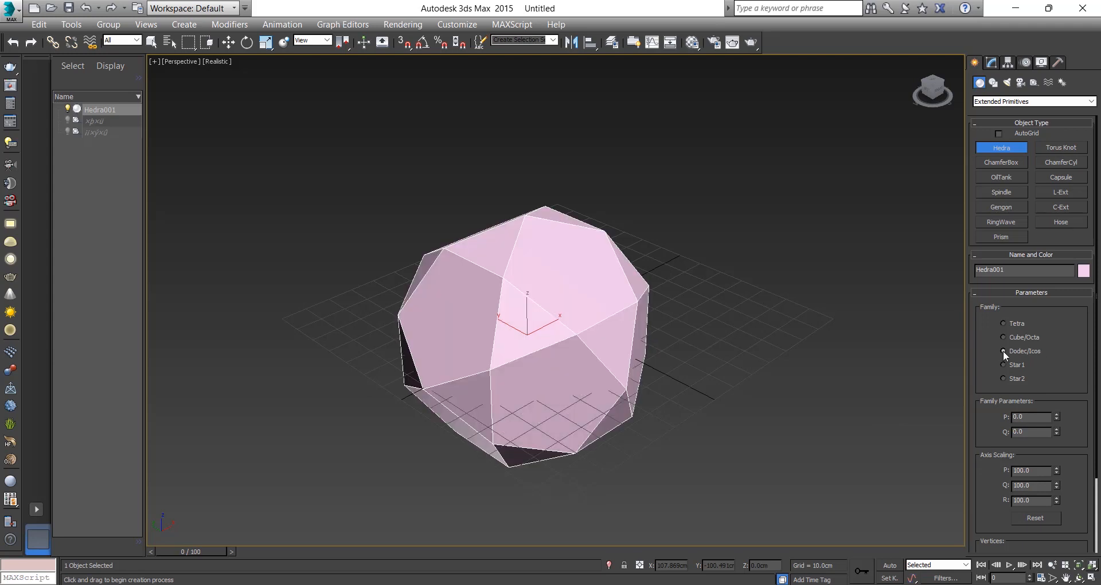
left_click(1033, 415)
type("0.38")
key("Return")
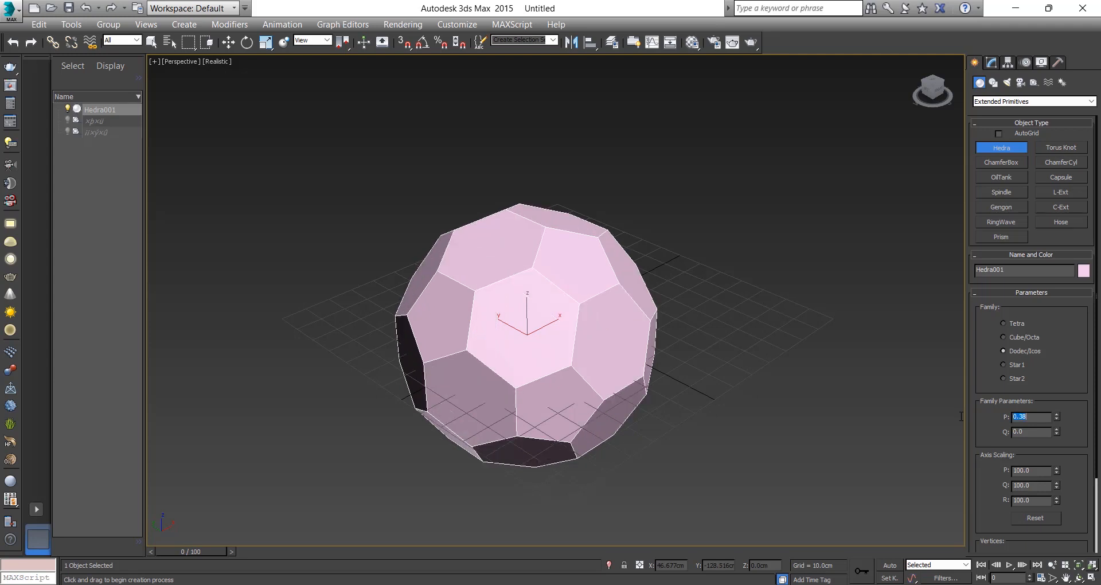
Step: Move the hedra up along the Z axis by about 44 cm so it sits above the grid
middle_click_drag(560, 368, 579, 338)
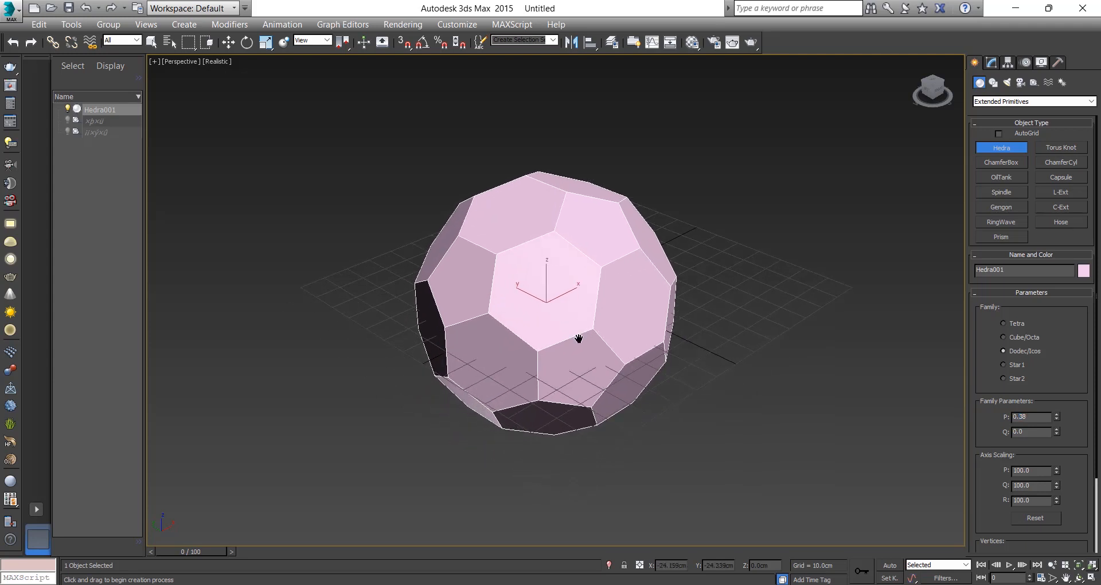
middle_click_drag(682, 352, 745, 347, "alt")
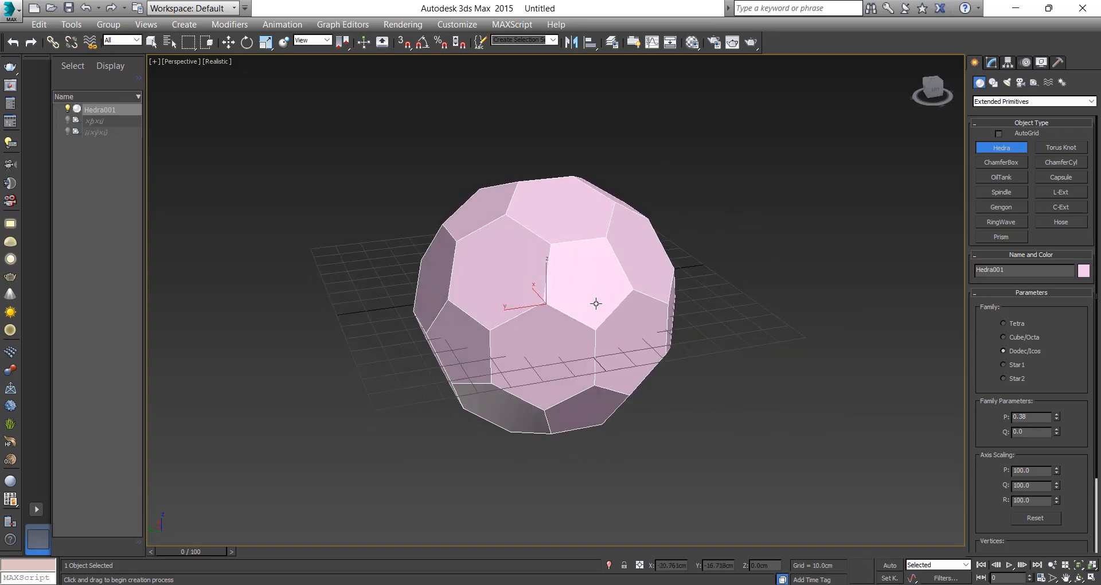
left_click(229, 42)
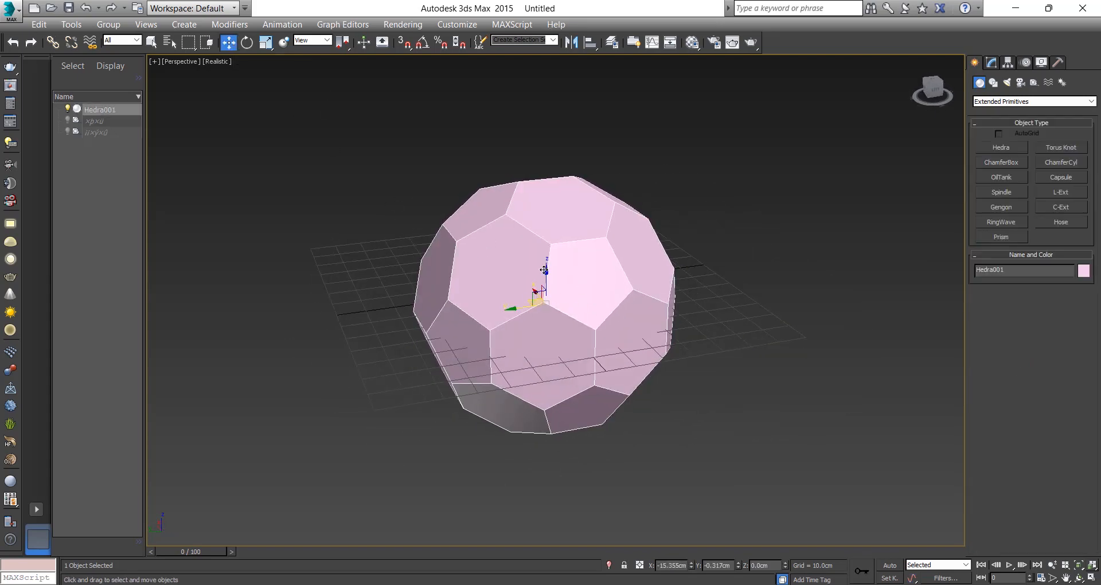
left_click_drag(546, 269, 548, 153)
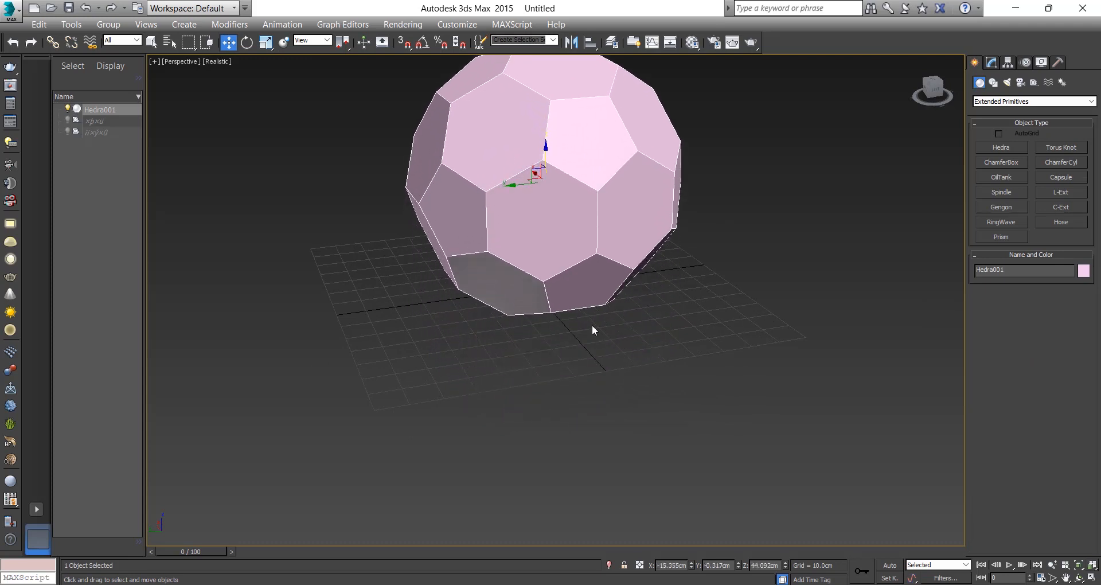
middle_click_drag(593, 329, 561, 405)
middle_click_drag(645, 446, 625, 435, "alt")
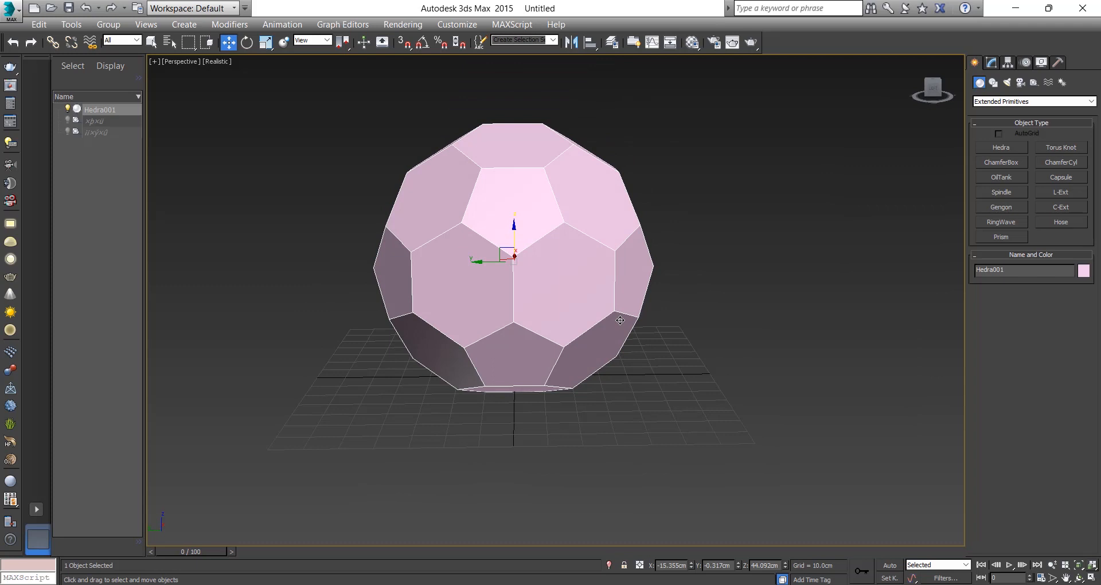
Step: Make the first sample slot a black material with black diffuse colour, specular level 45 and glossiness 26
left_click(691, 43)
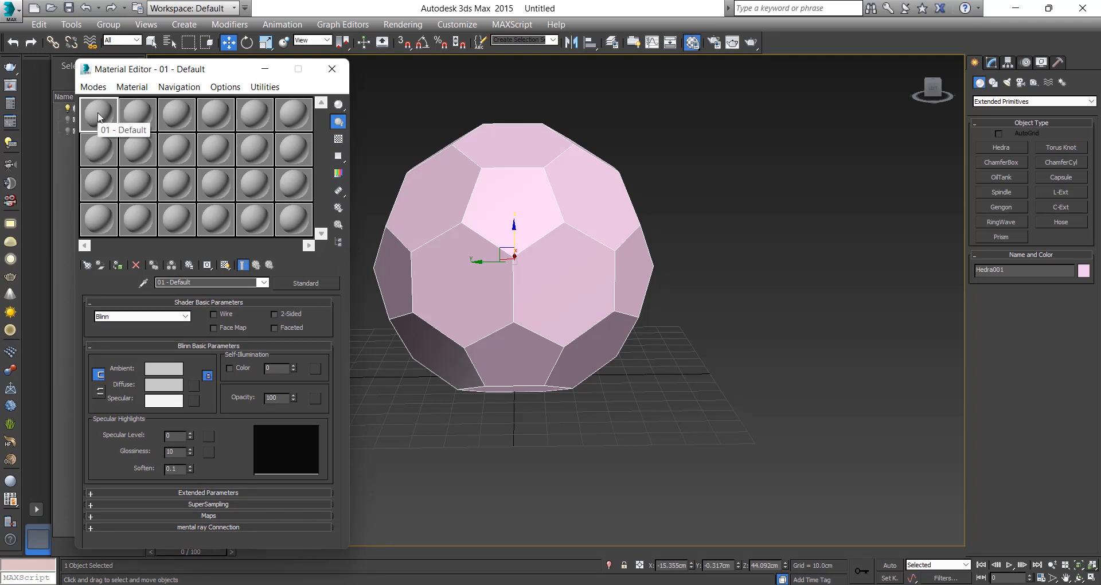
left_click(174, 385)
left_click(371, 90)
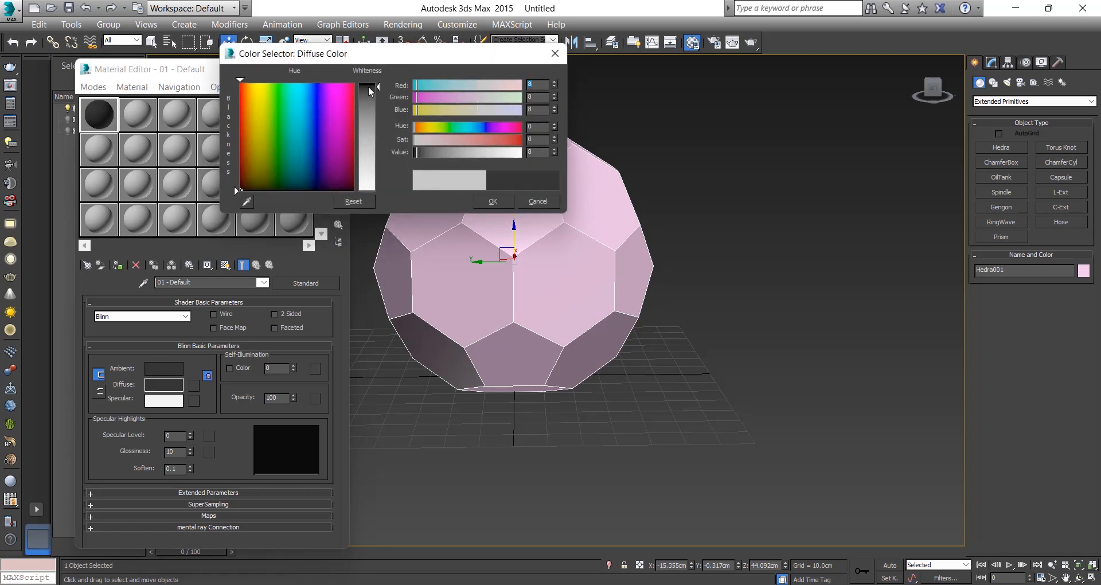
left_click(493, 201)
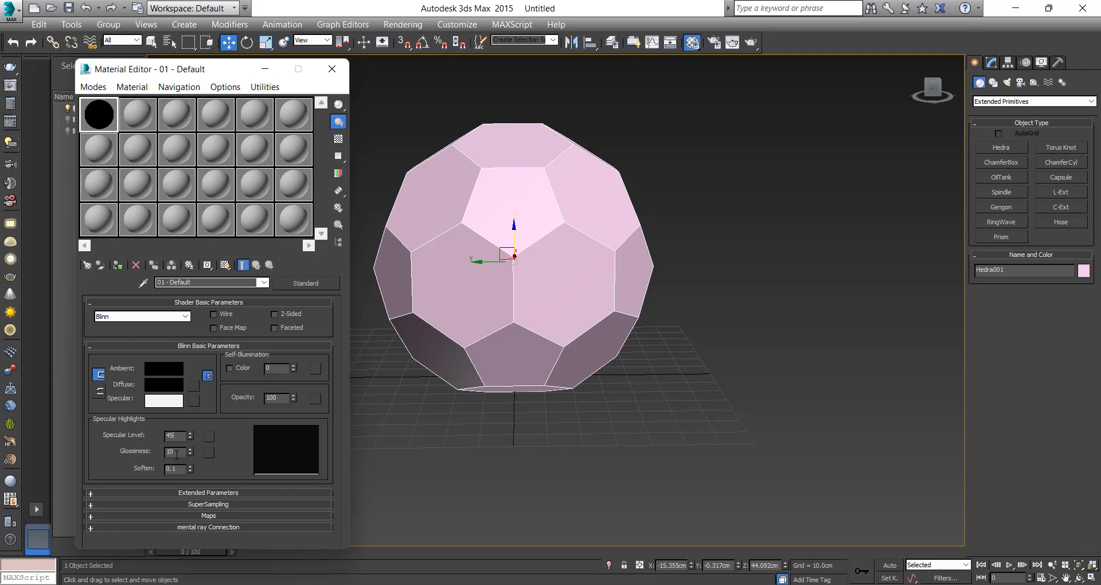
double_click(177, 449)
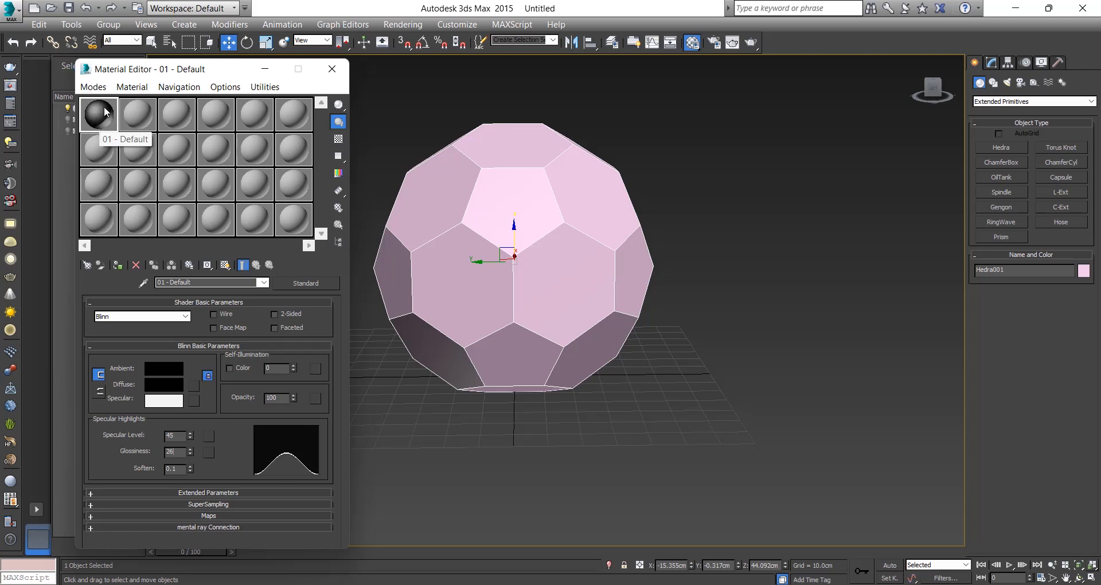
Step: Make the second sample slot a white material with diffuse colour 255, 255, 255, specular level 41 and glossiness 27
left_click(143, 112)
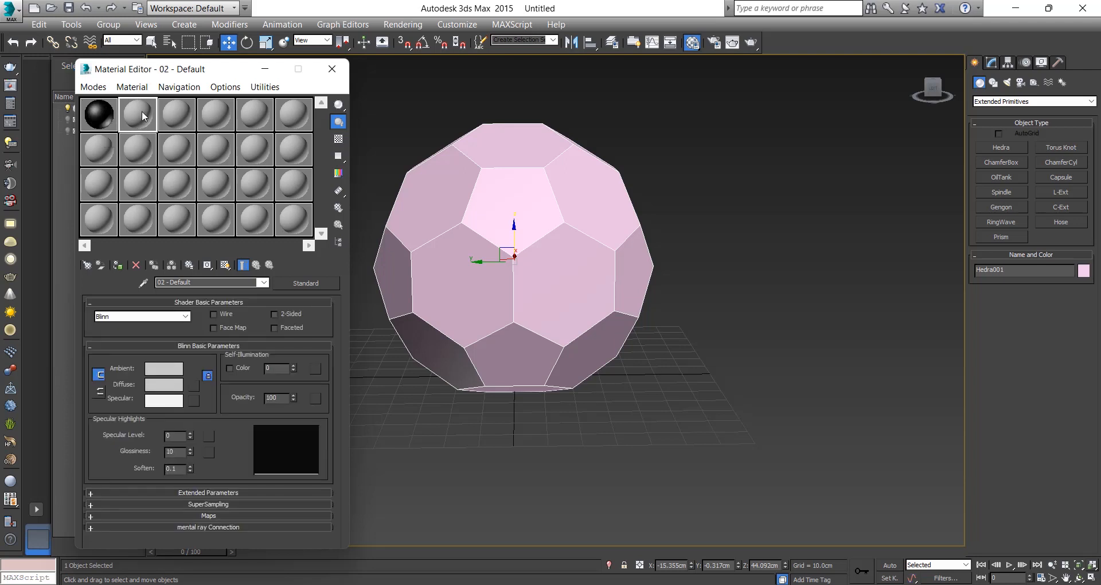
left_click(171, 386)
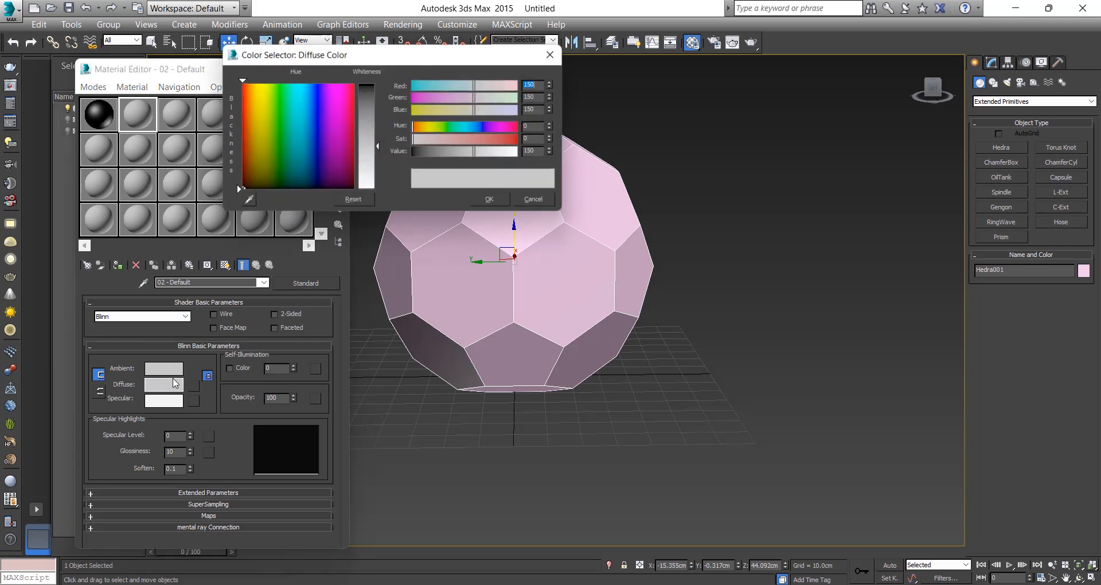
left_click_drag(368, 171, 366, 201)
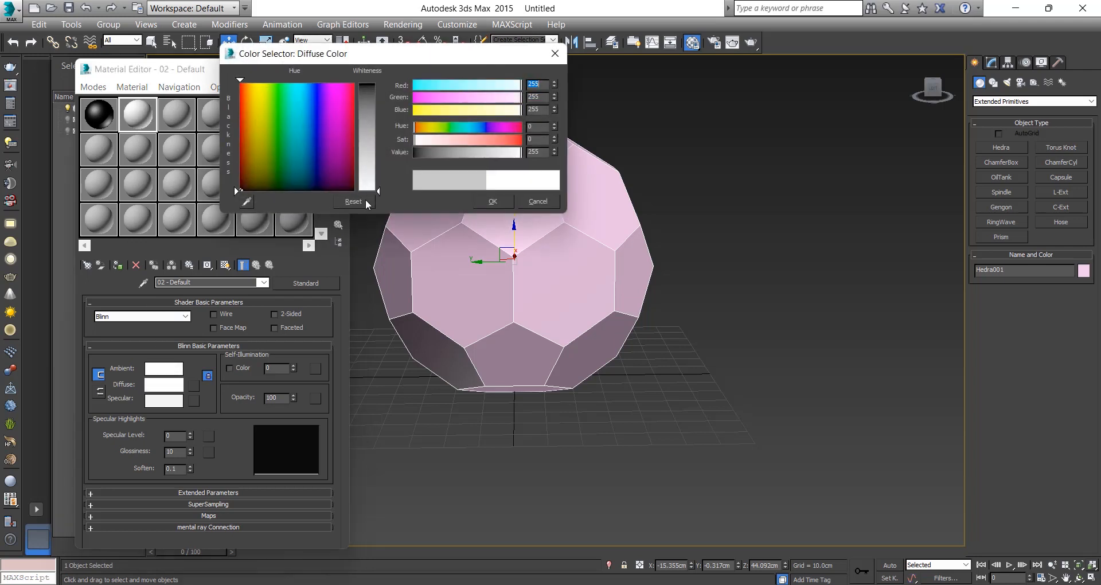
left_click(492, 202)
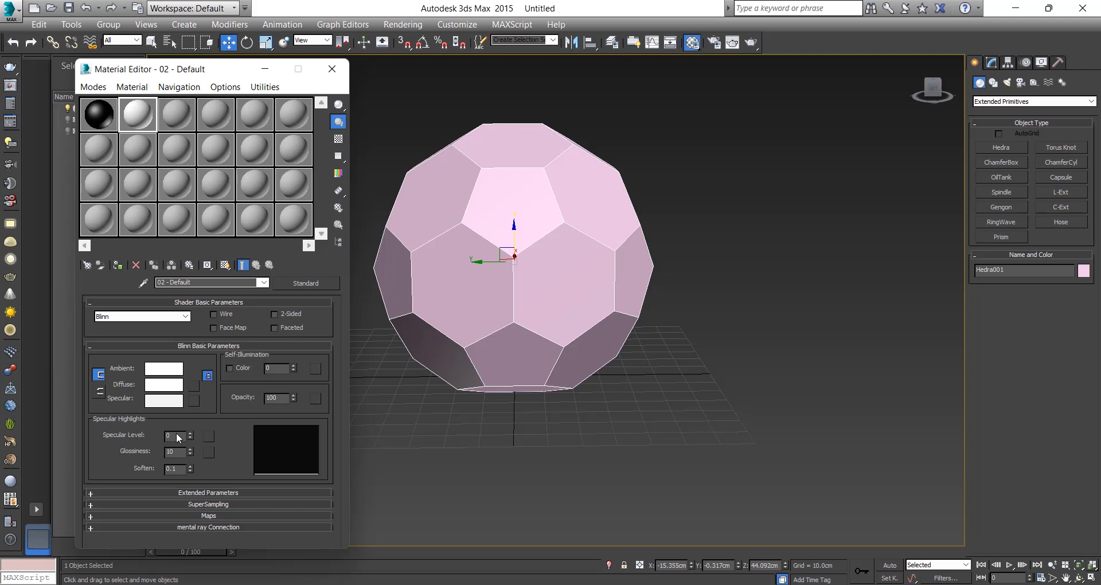
left_click_drag(177, 435, 149, 436)
left_click_drag(178, 452, 109, 445)
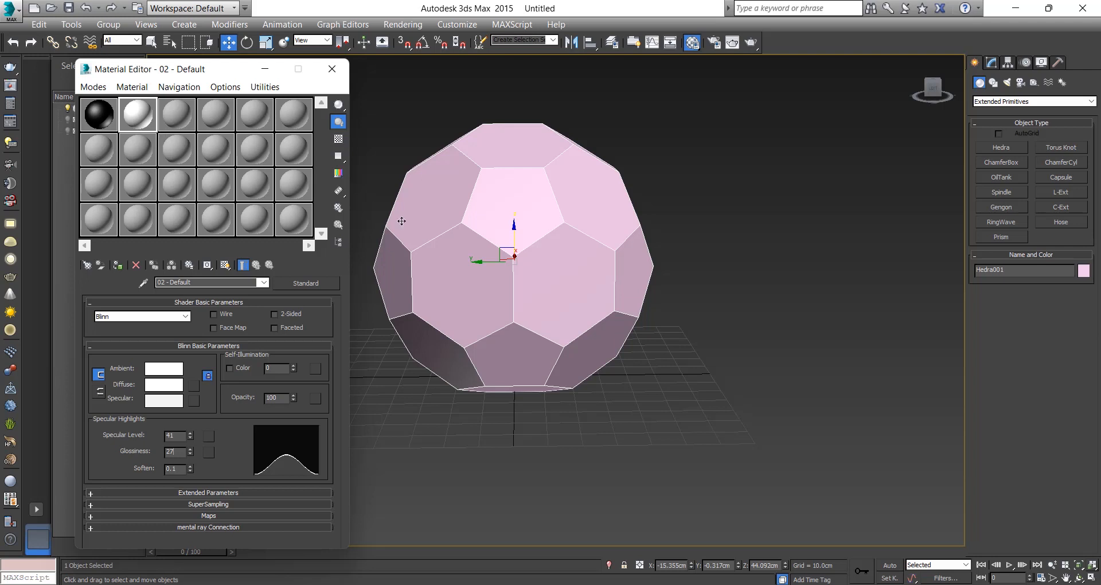
left_click(91, 116)
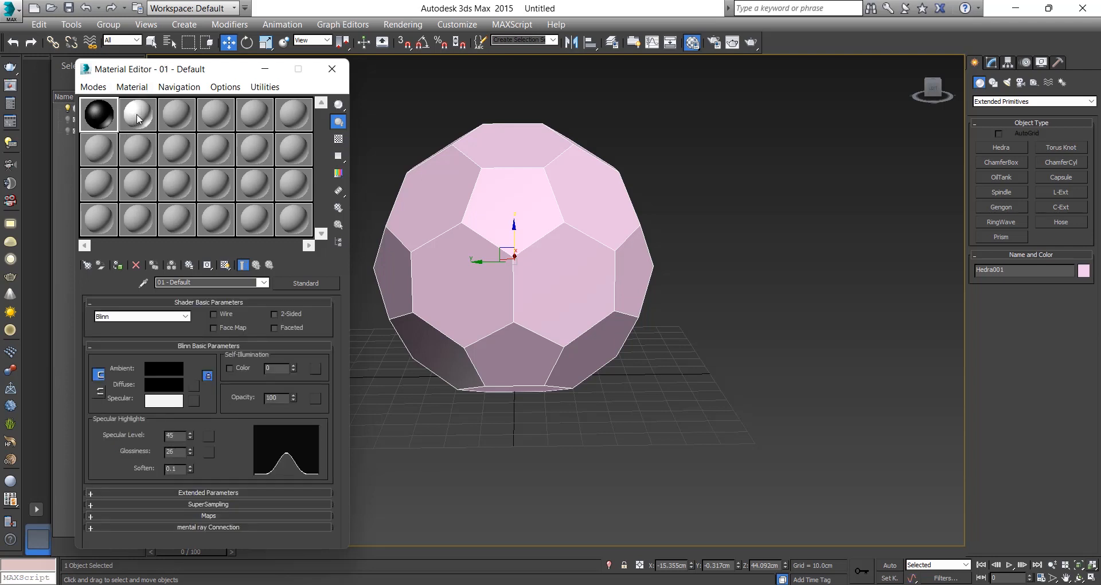
left_click(136, 117)
Step: Convert the hedra to an Editable Poly
left_click(507, 236)
middle_click_drag(506, 236, 537, 255)
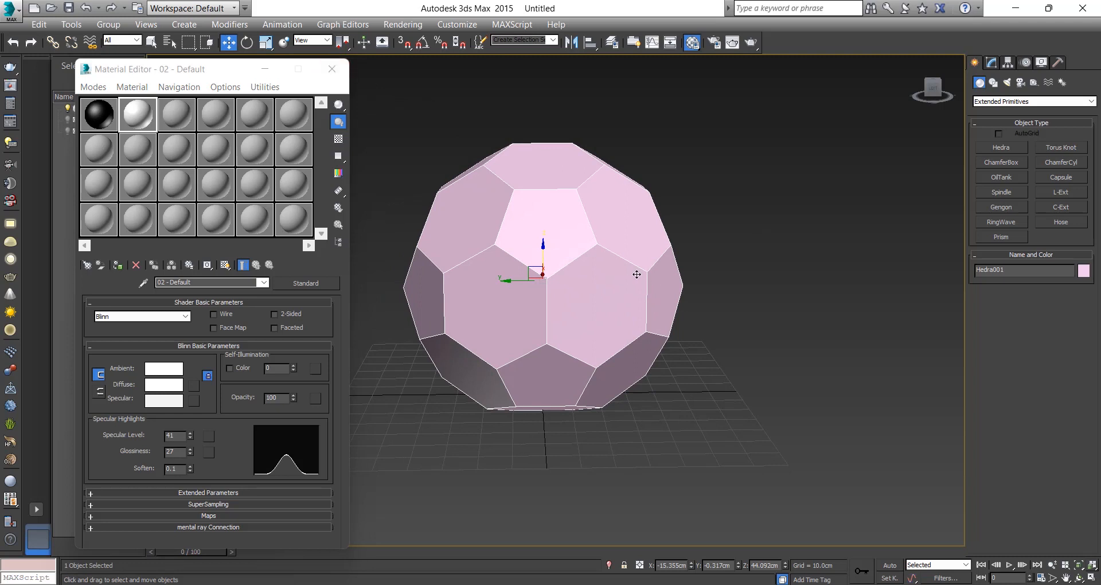
middle_click_drag(636, 274, 691, 282)
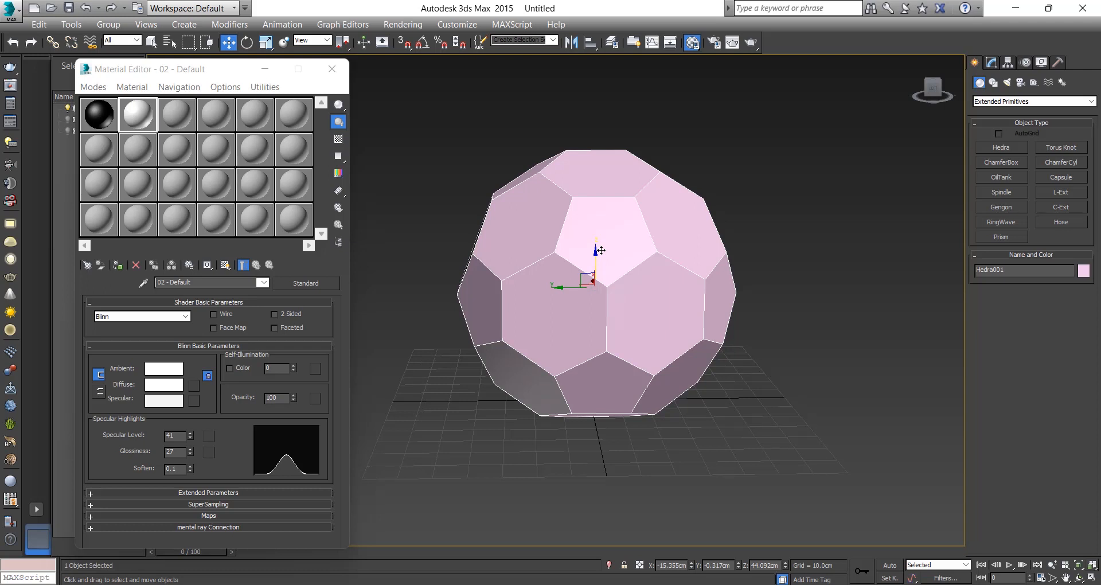
right_click(612, 224)
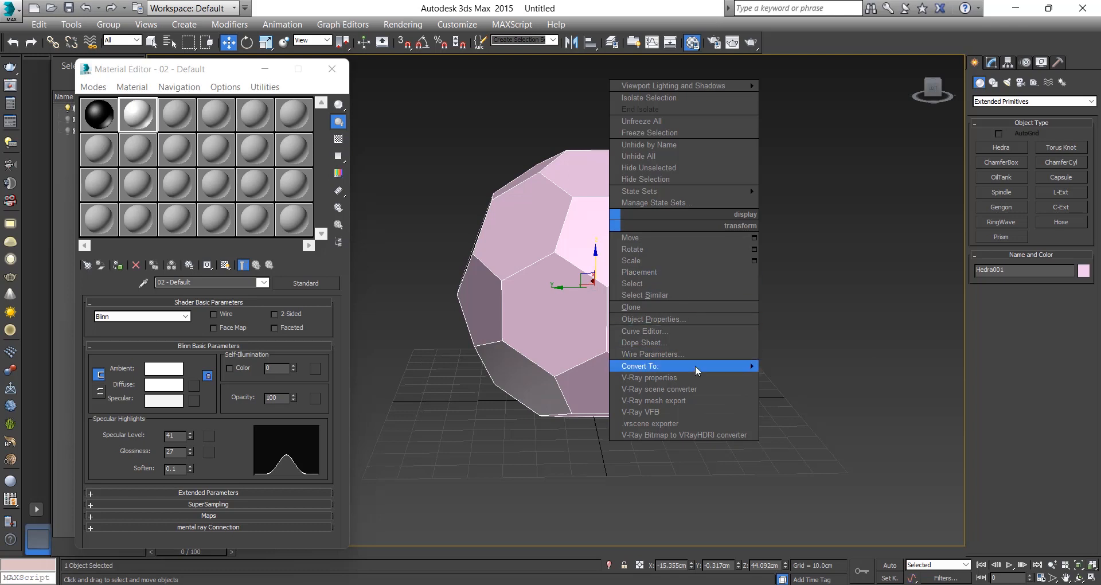
mouse_move(735, 366)
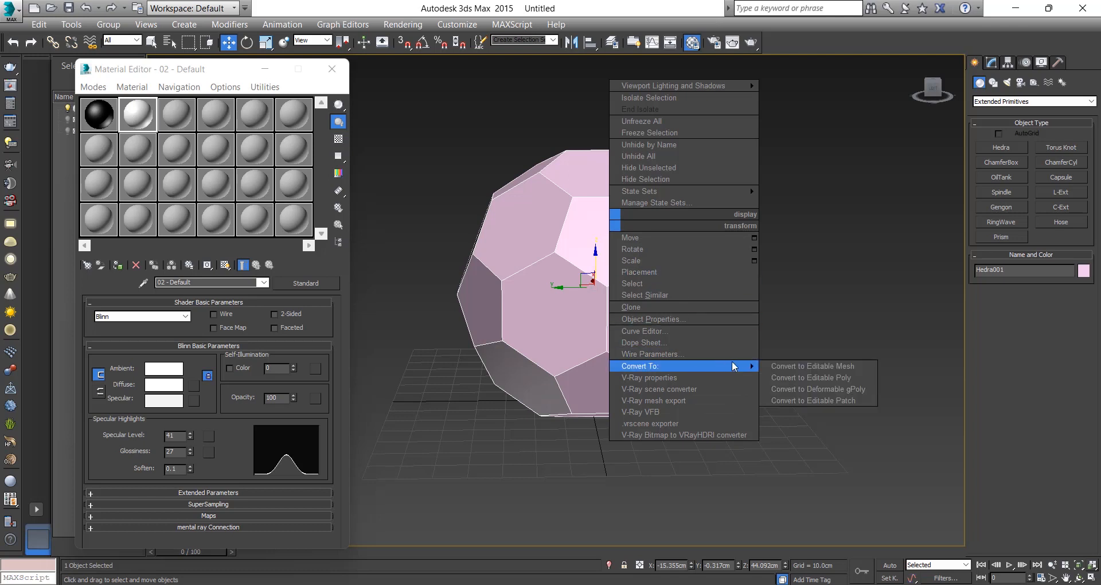
left_click(798, 378)
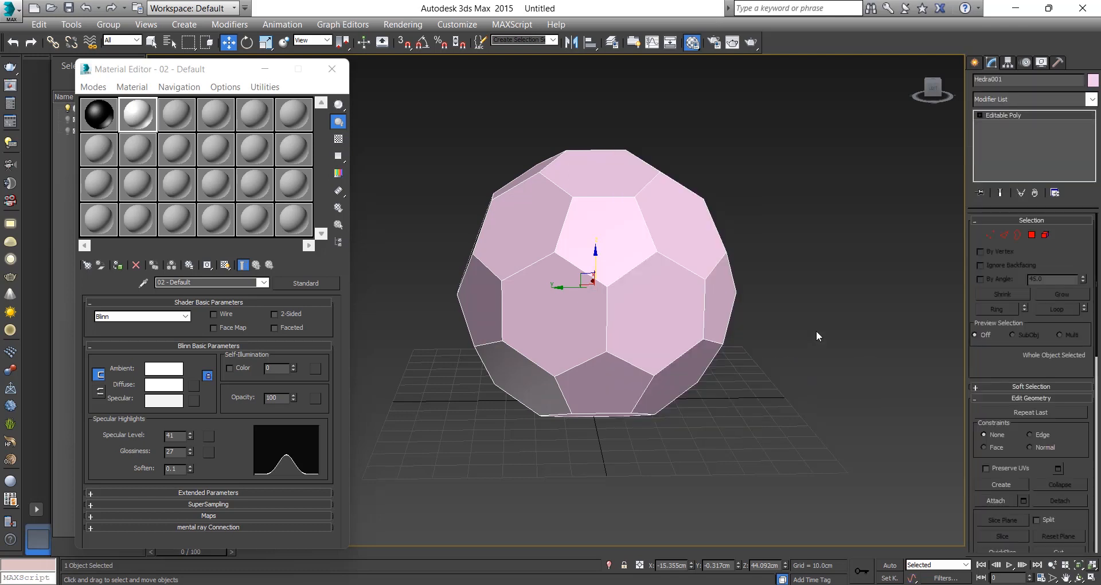
Step: Select all twelve pentagonal faces around the hedra at polygon sub-object level
middle_click_drag(816, 334, 810, 350)
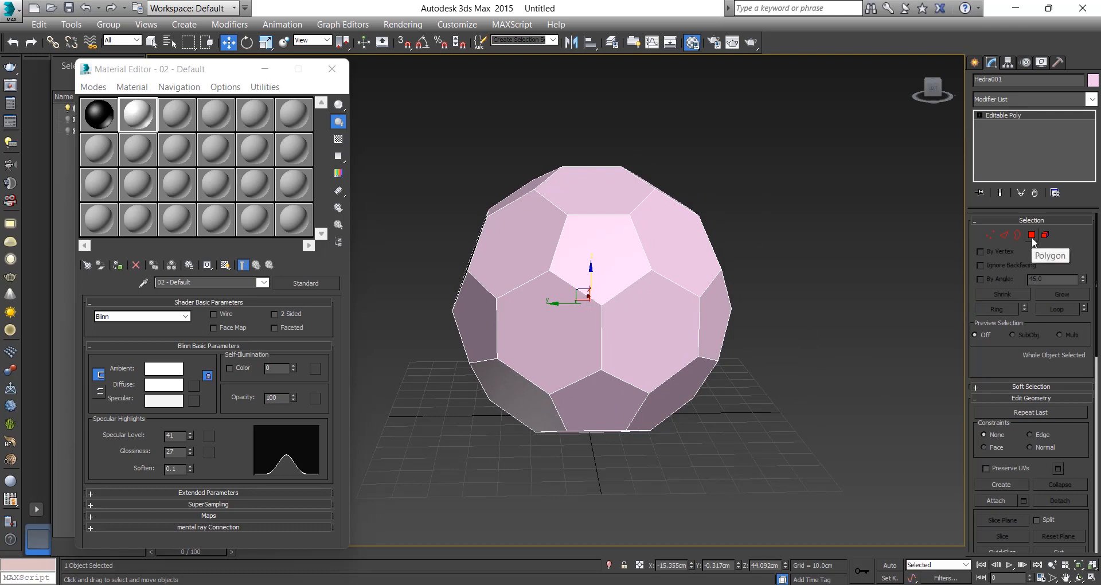
left_click(1032, 236)
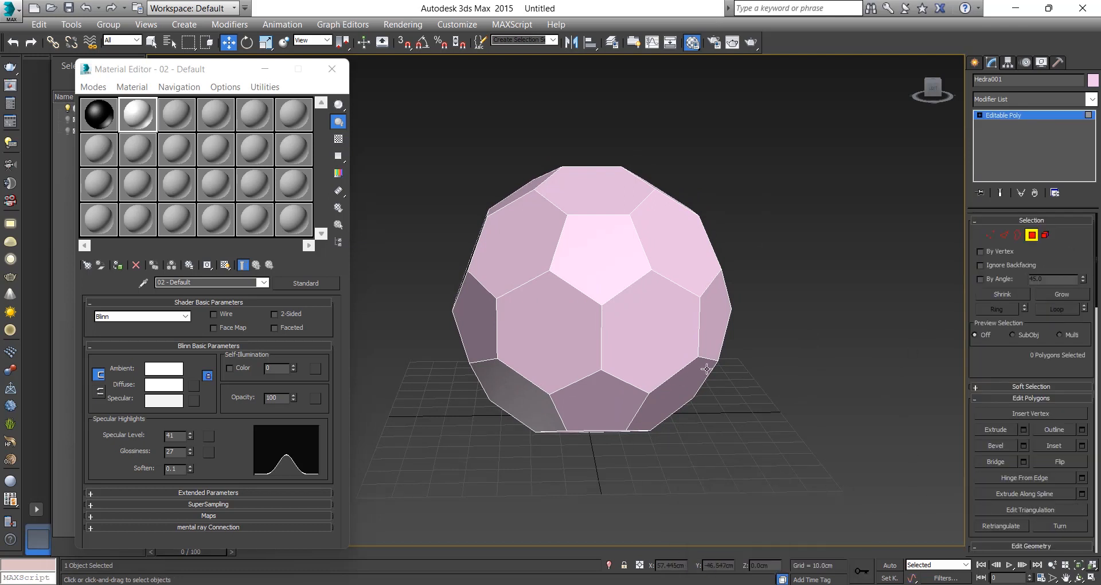
middle_click_drag(736, 368, 737, 371, "alt")
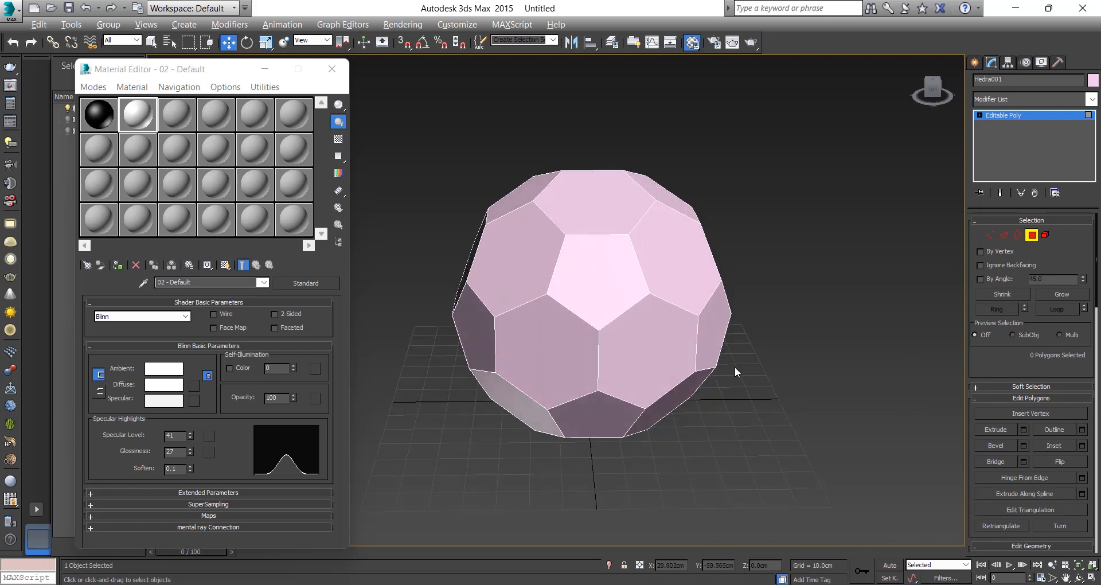
left_click(593, 278)
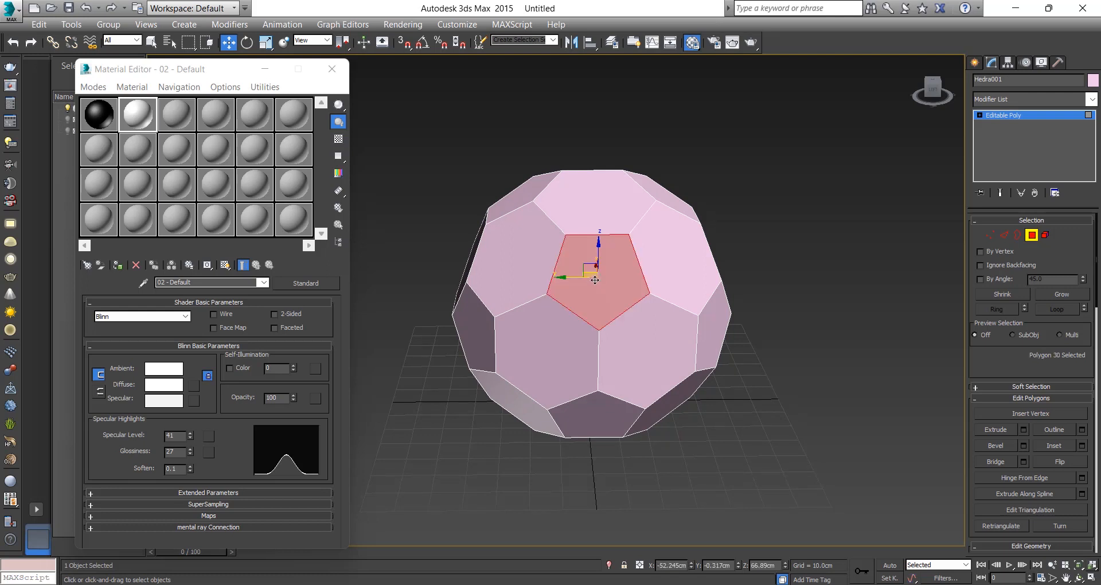
middle_click_drag(647, 395, 651, 347, "alt")
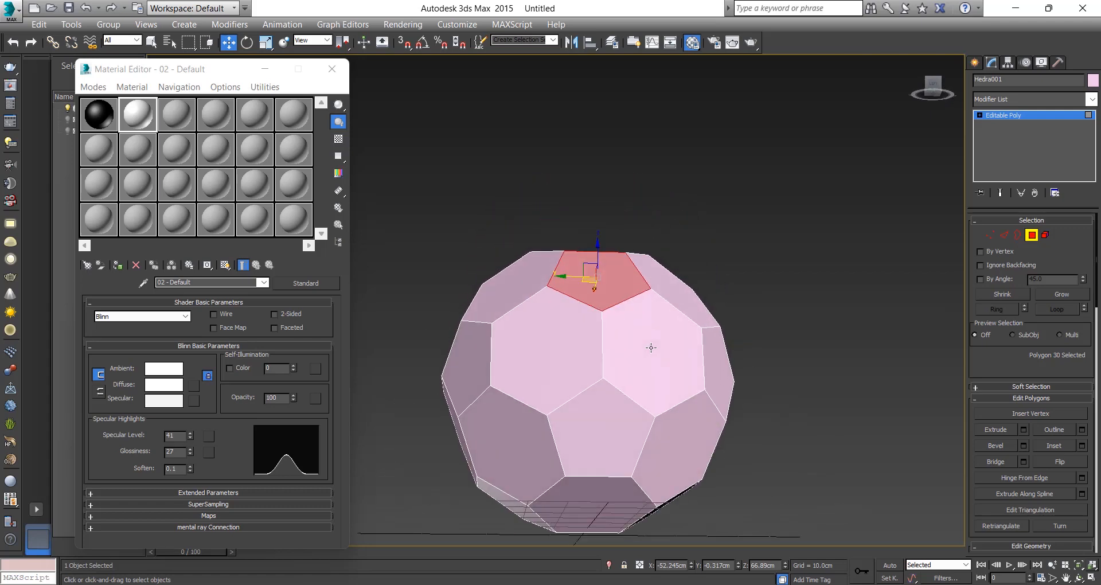
left_click(645, 424, "ctrl")
middle_click_drag(657, 450, 651, 310, "alt")
left_click(532, 426, "ctrl")
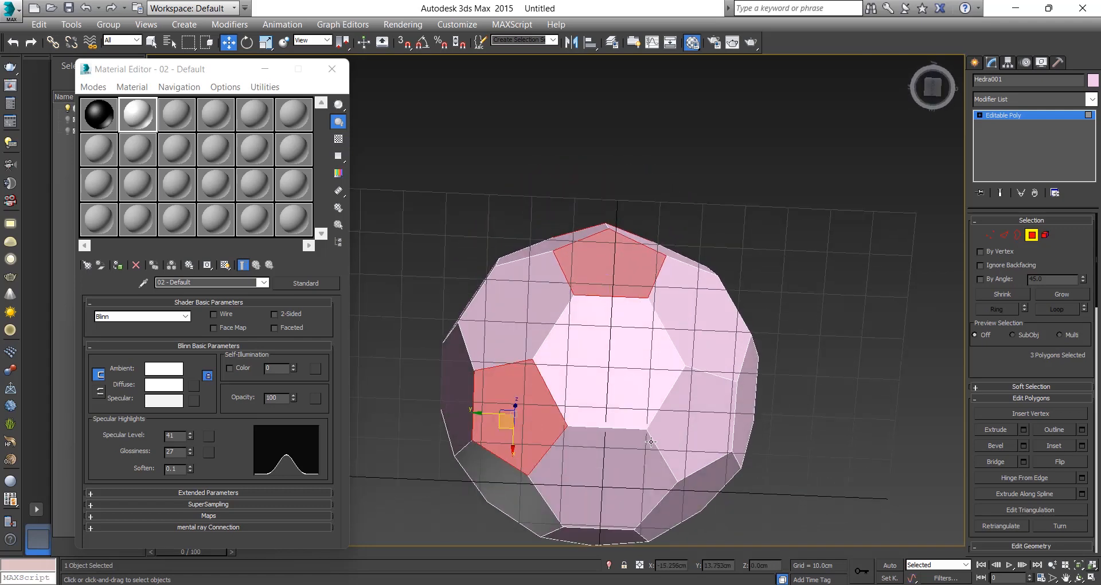
left_click(711, 443, "ctrl")
middle_click_drag(708, 441, 613, 388, "alt")
left_click(616, 420, "ctrl")
left_click(461, 372, "ctrl")
left_click(602, 484, "ctrl")
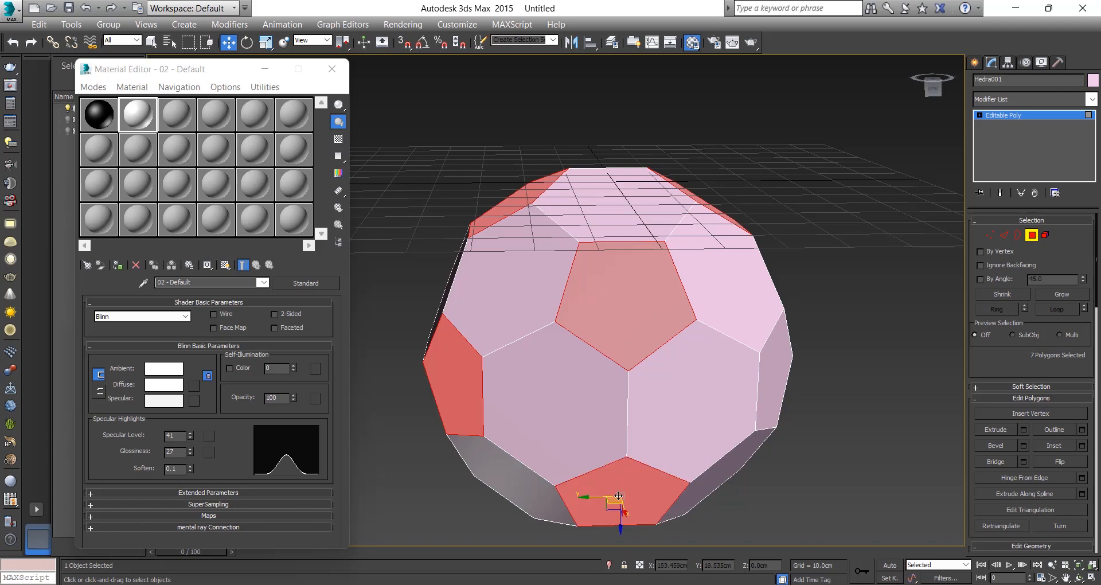
left_click(775, 436, "ctrl")
middle_click_drag(776, 435, 625, 377, "alt")
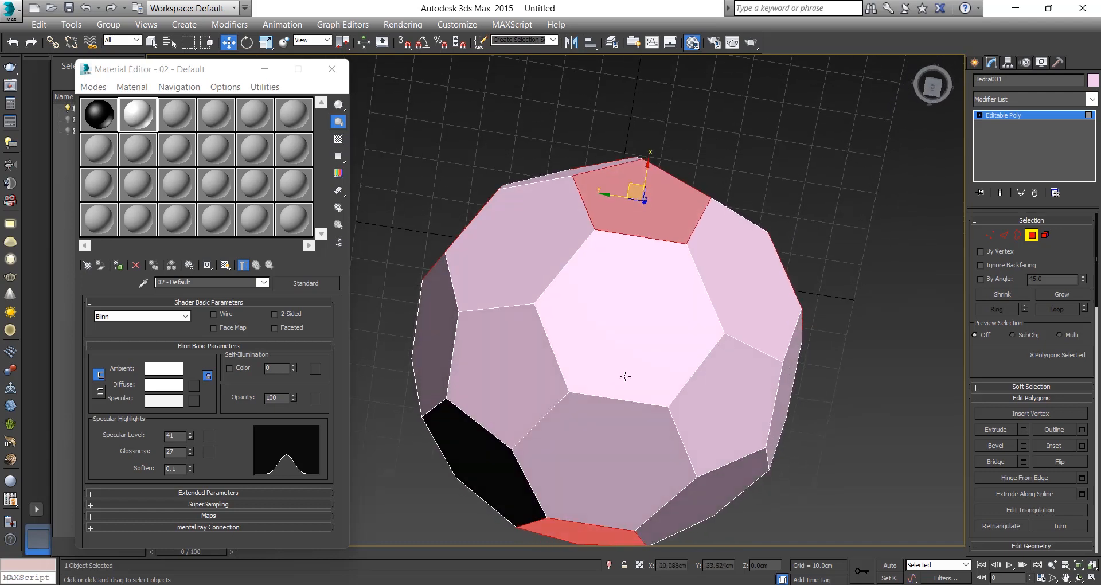
left_click(512, 359, "ctrl")
left_click(722, 421, "ctrl")
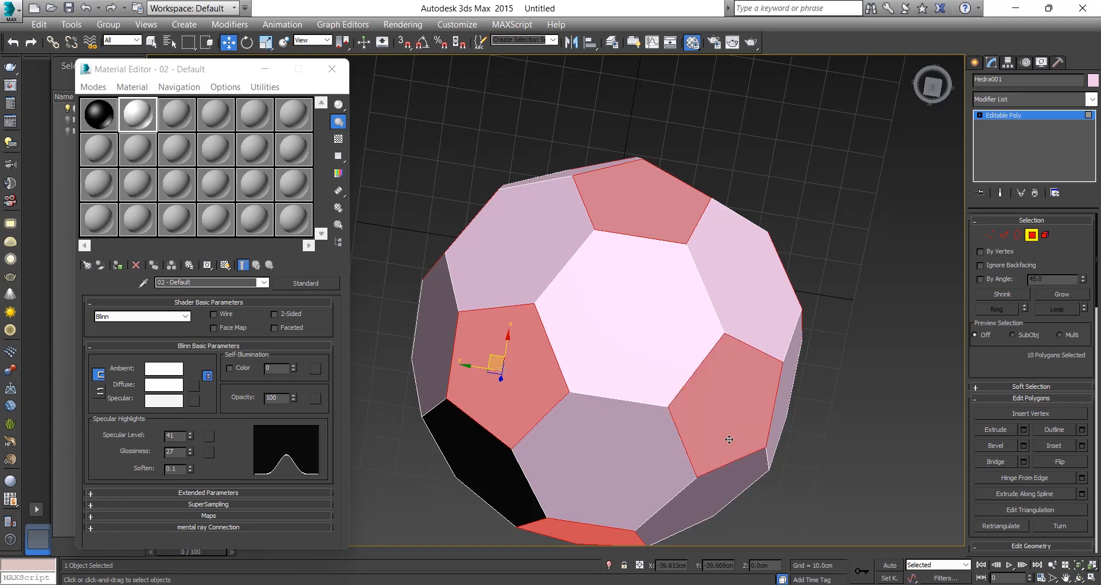
middle_click_drag(759, 488, 761, 372, "alt")
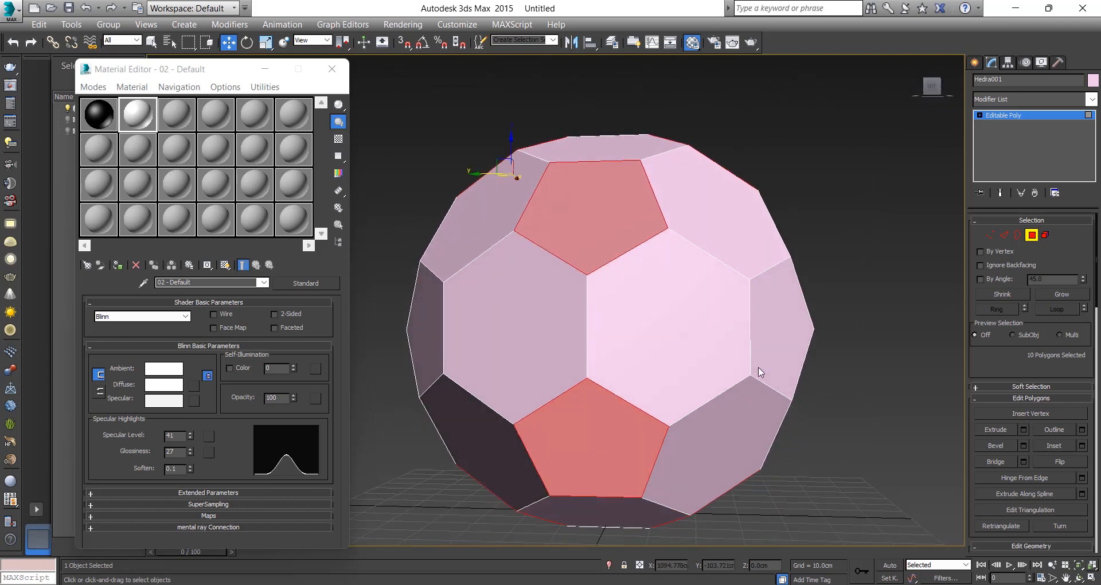
left_click(420, 324, "ctrl")
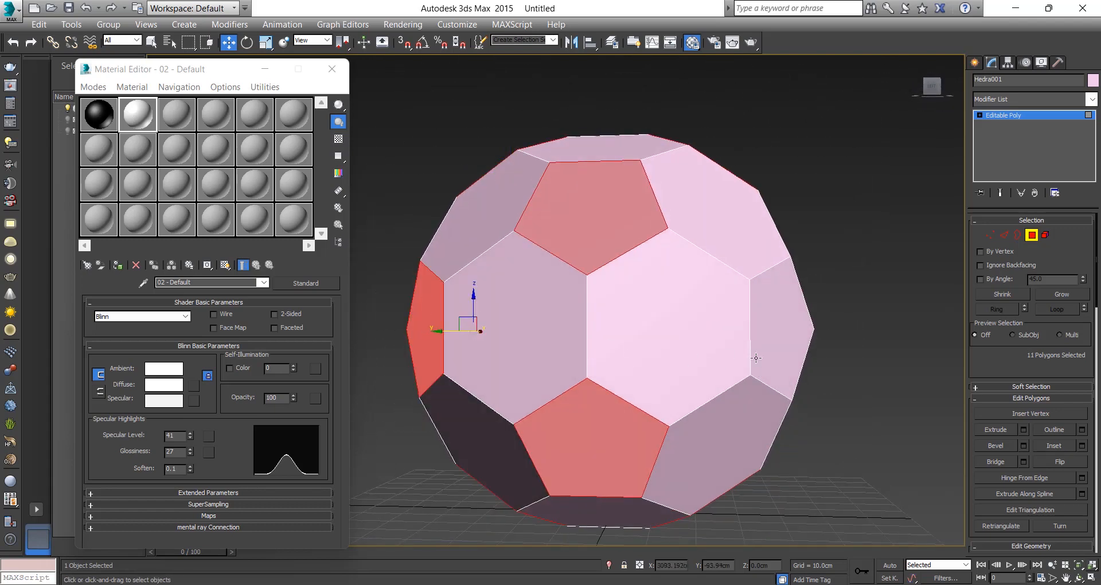
left_click(778, 349, "ctrl")
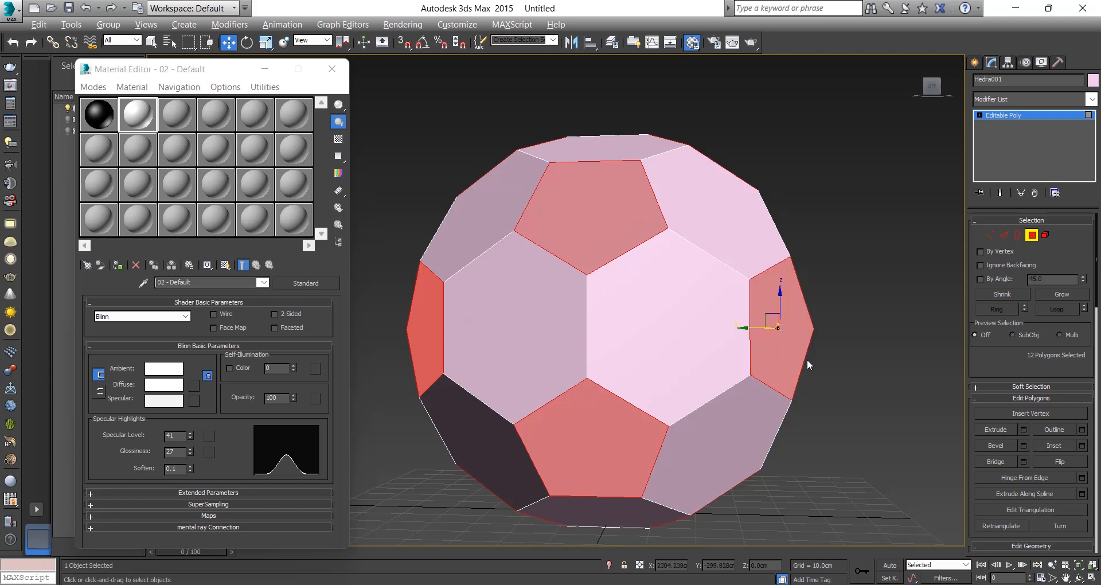
middle_click_drag(807, 359, 643, 396, "alt")
scroll(748, 374, "down", 6)
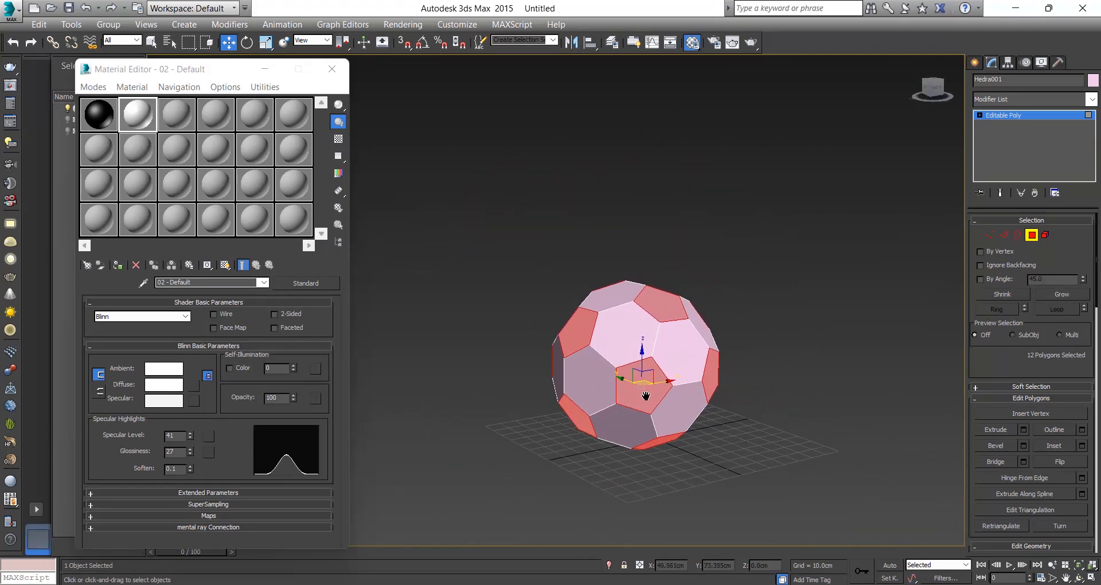
Step: Assign the black material to the selected pentagonal faces and show it shaded in the viewport
left_click(98, 119)
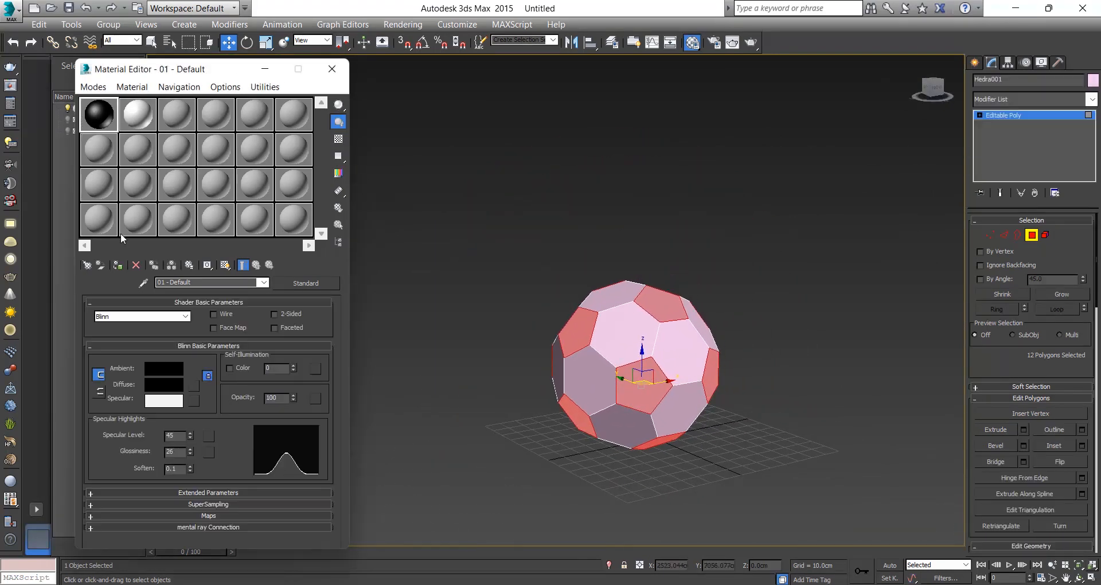
left_click(118, 268)
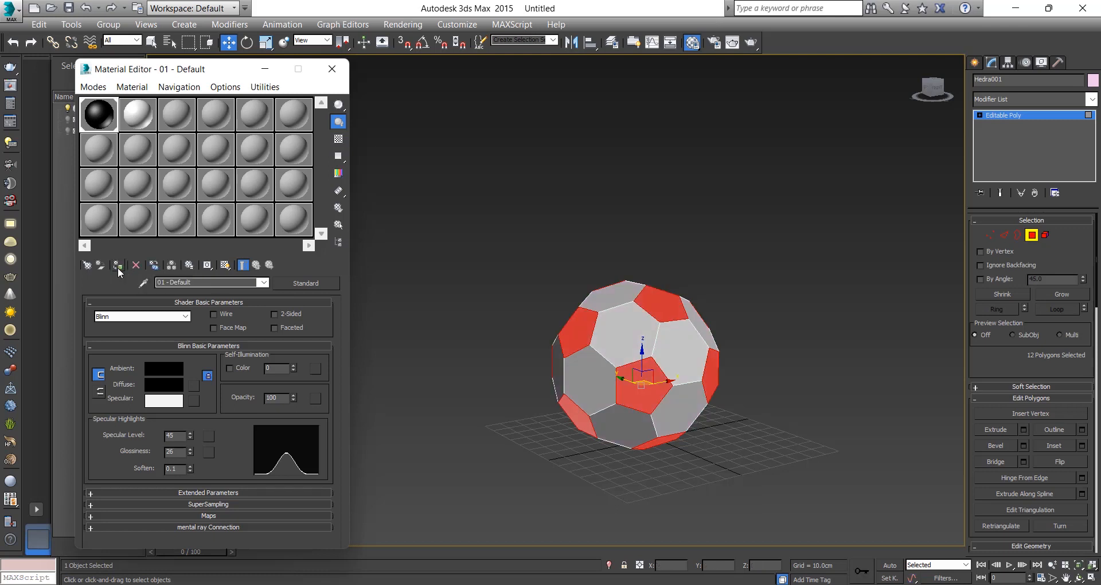
left_click(226, 266)
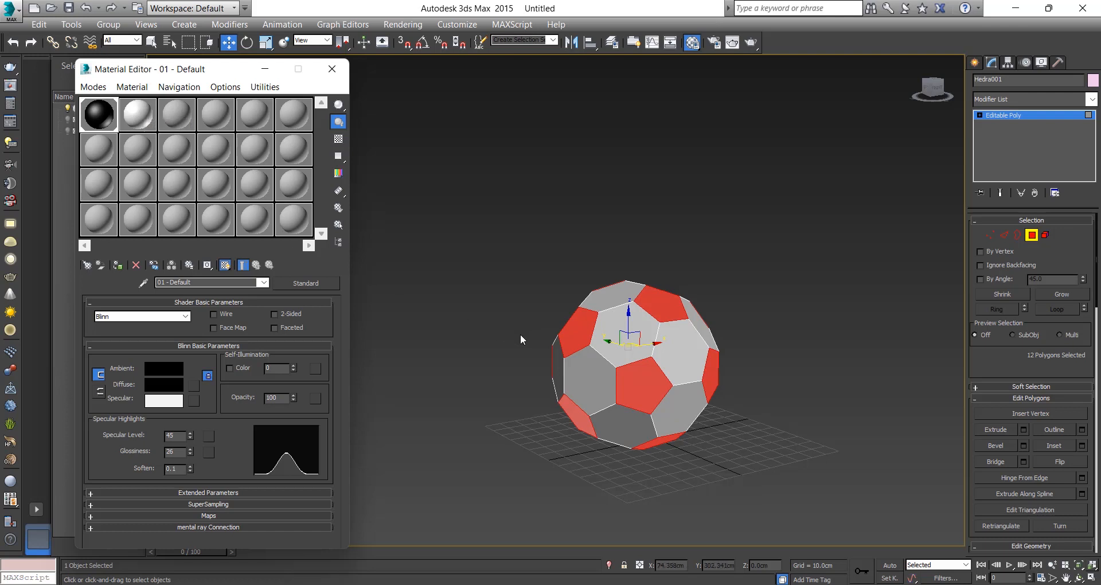
Step: Select the hexagonal faces all around the ball, including those on its back and underside
left_click(619, 341, "ctrl")
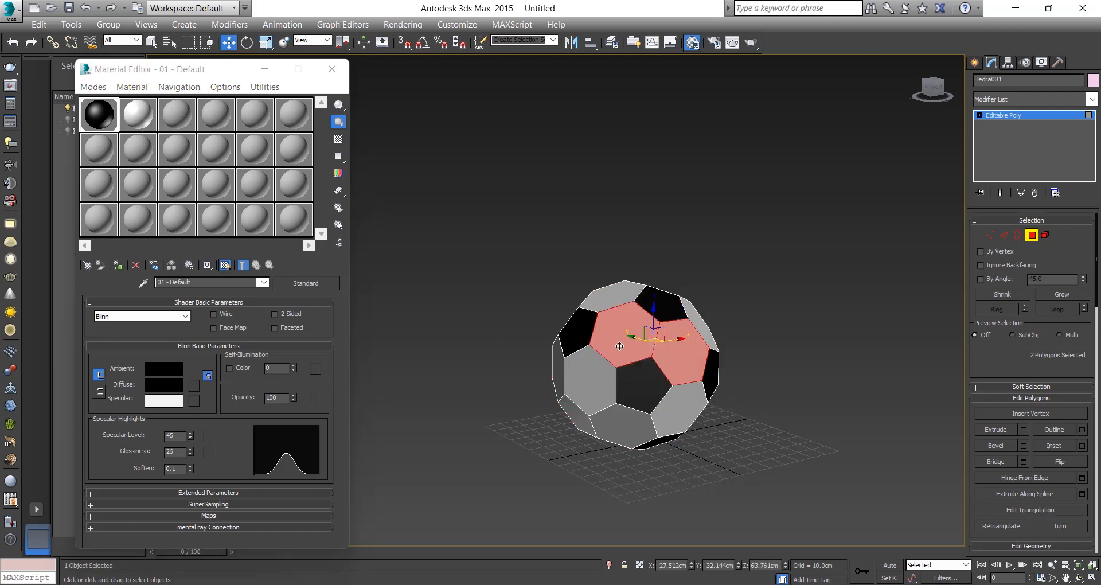
left_click(605, 371, "ctrl")
left_click(614, 424, "ctrl")
left_click(683, 416, "ctrl")
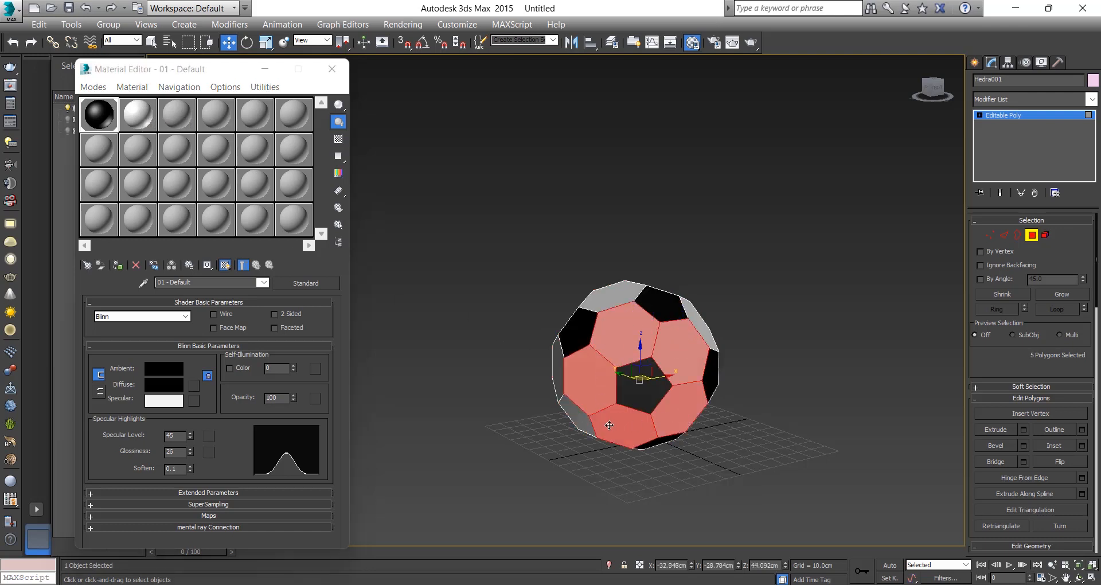
left_click(580, 421, "ctrl")
left_click(557, 367, "ctrl")
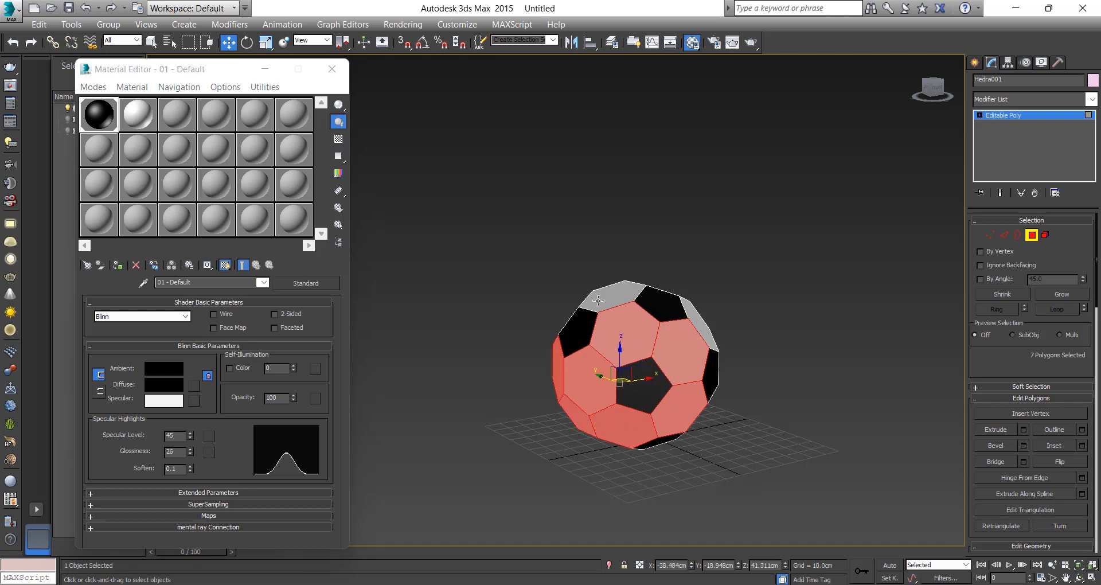
left_click(600, 300, "ctrl")
left_click(700, 324, "ctrl")
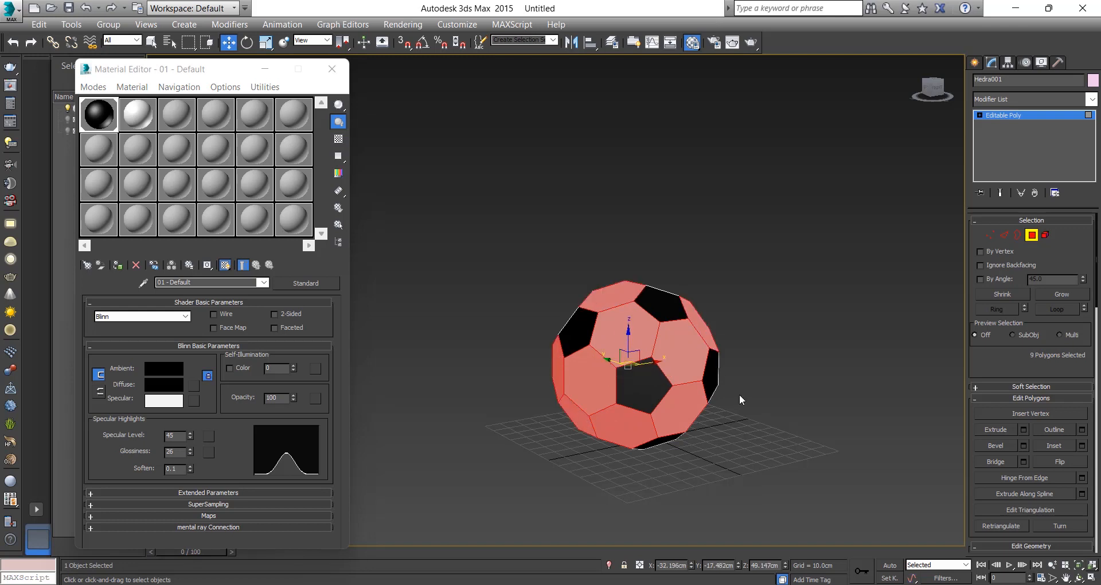
middle_click_drag(738, 396, 615, 382, "alt")
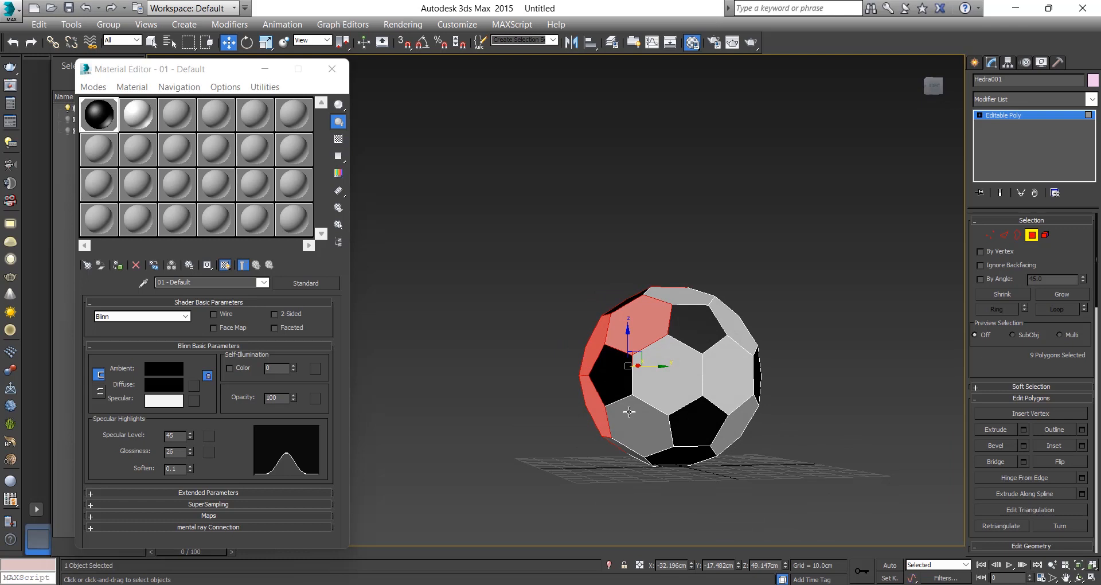
left_click(631, 410, "ctrl")
left_click(680, 382, "ctrl")
left_click(681, 296, "ctrl")
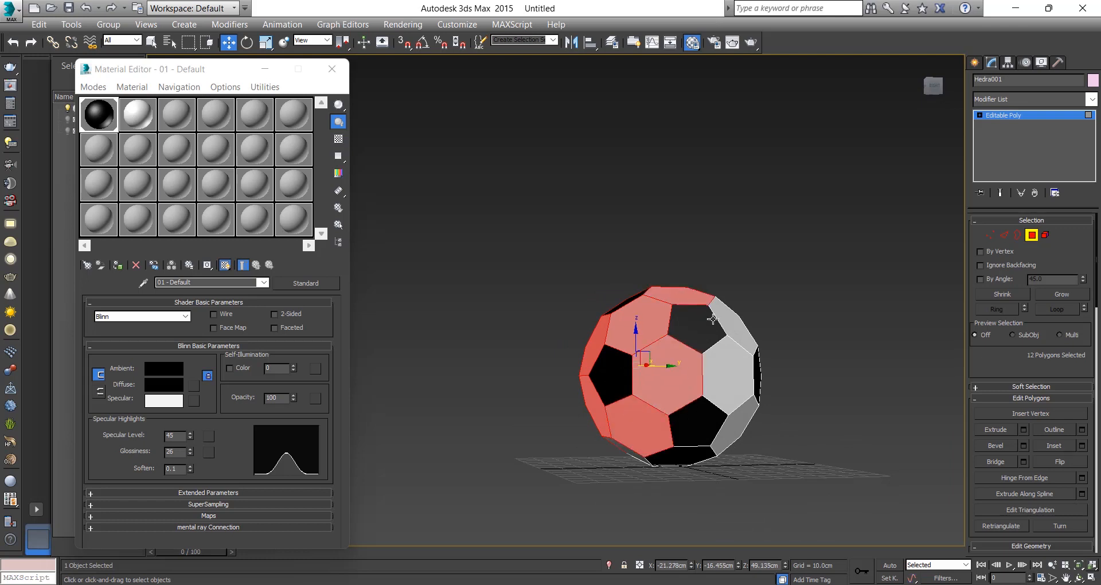
left_click(736, 326, "ctrl")
left_click(720, 381, "ctrl")
middle_click_drag(767, 414, 644, 425, "alt")
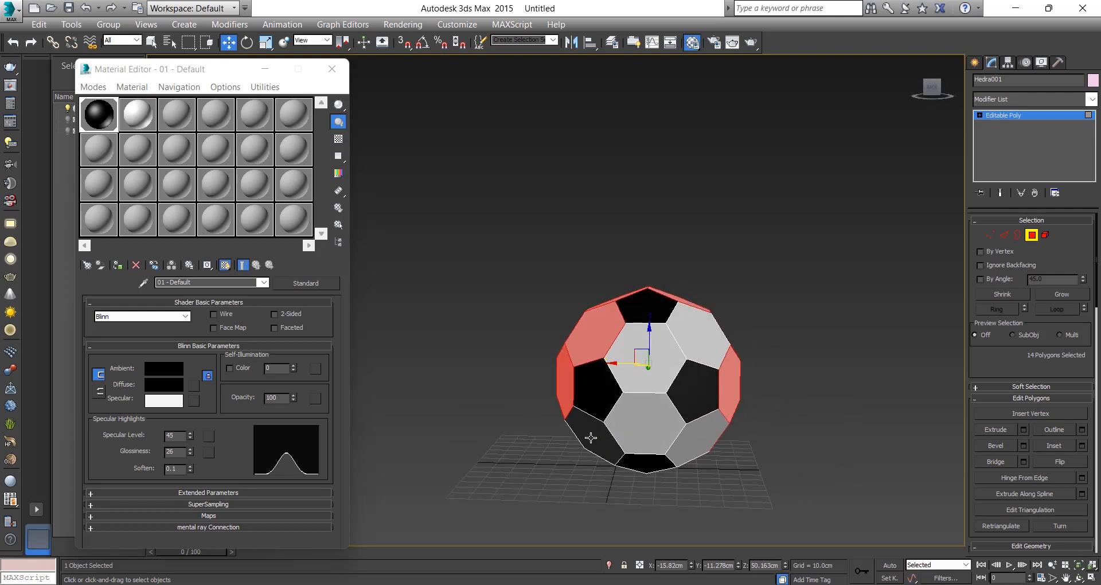
left_click(590, 437, "ctrl")
left_click(631, 410, "ctrl")
left_click(668, 355, "ctrl")
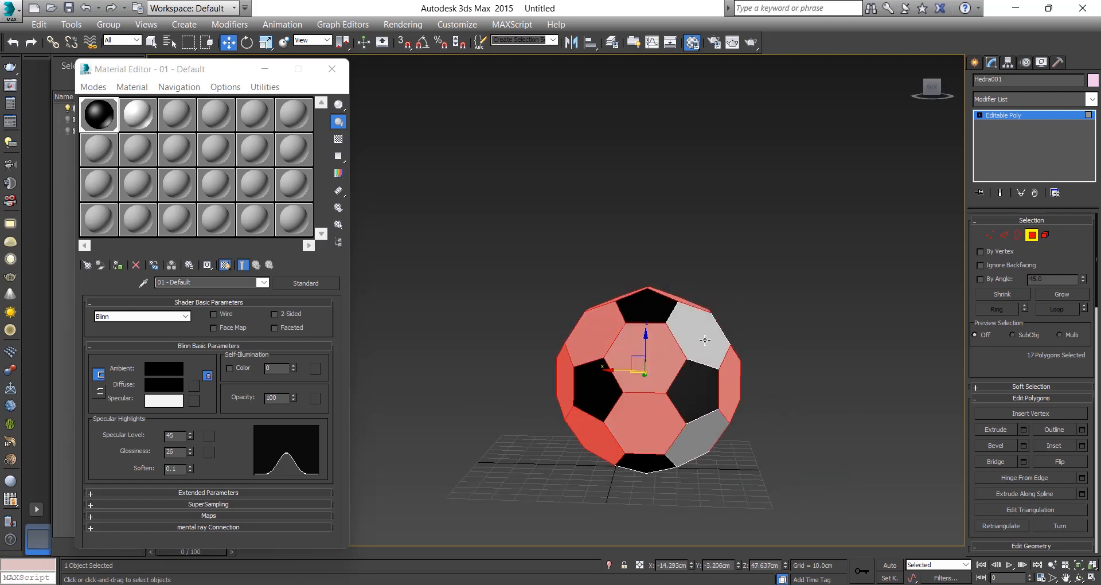
left_click(708, 339, "ctrl")
left_click(708, 444, "ctrl")
middle_click_drag(737, 446, 630, 403, "alt")
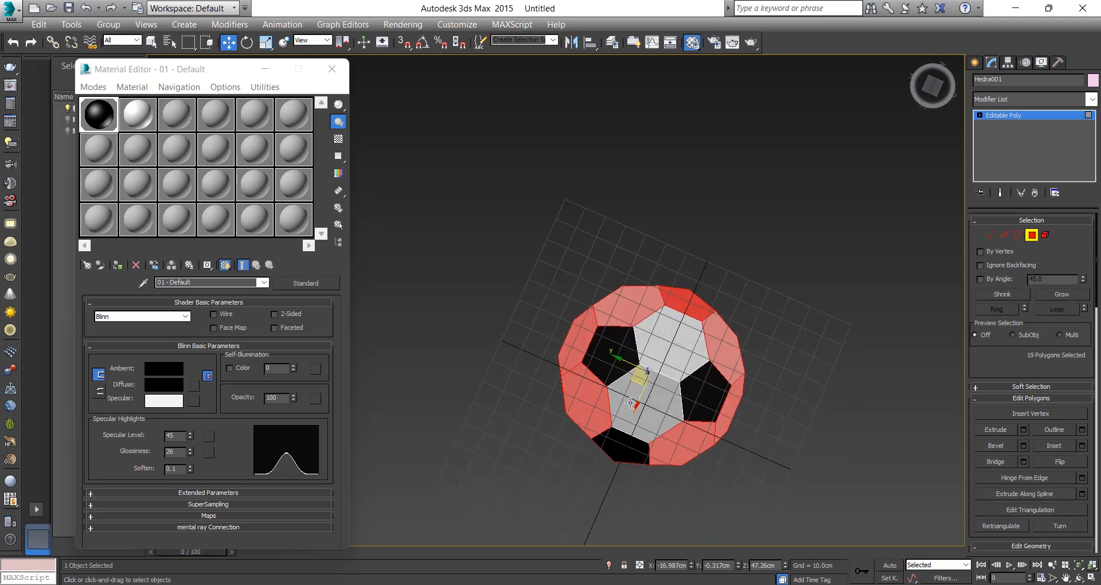
left_click(657, 422, "ctrl")
left_click(665, 355, "ctrl")
middle_click_drag(700, 339, 663, 401, "alt")
Step: Assign the white material to the selected hexagonal faces, show it shaded in the viewport and clear the face selection
left_click(131, 112)
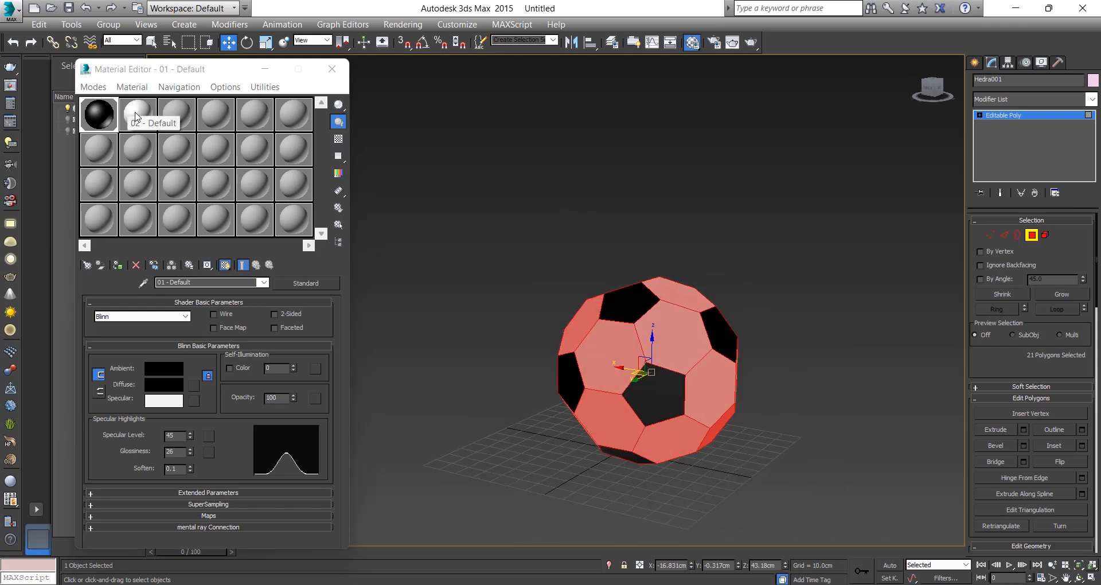
left_click(118, 265)
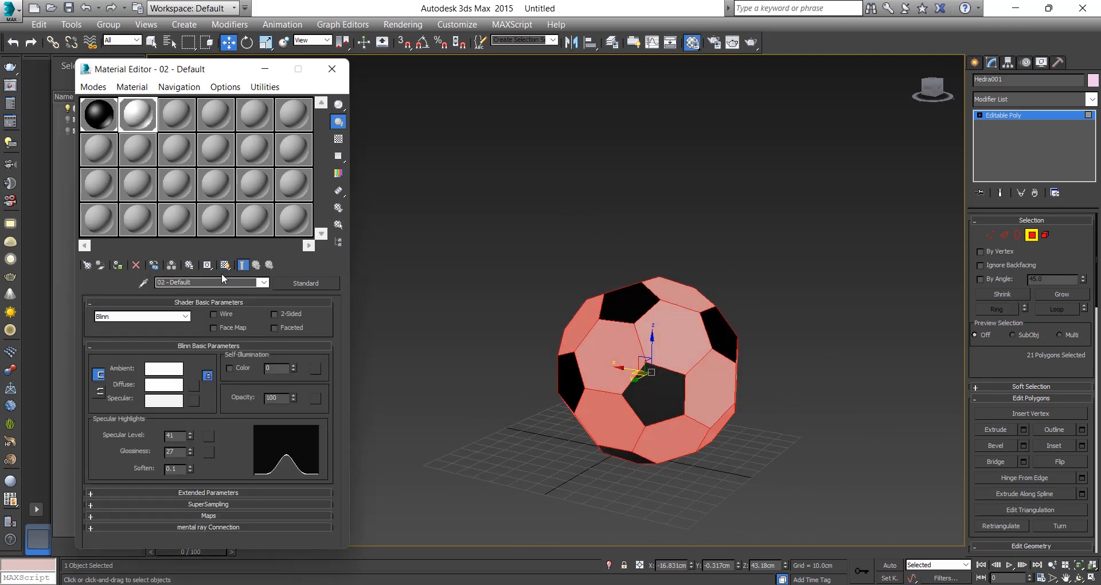
left_click(587, 202)
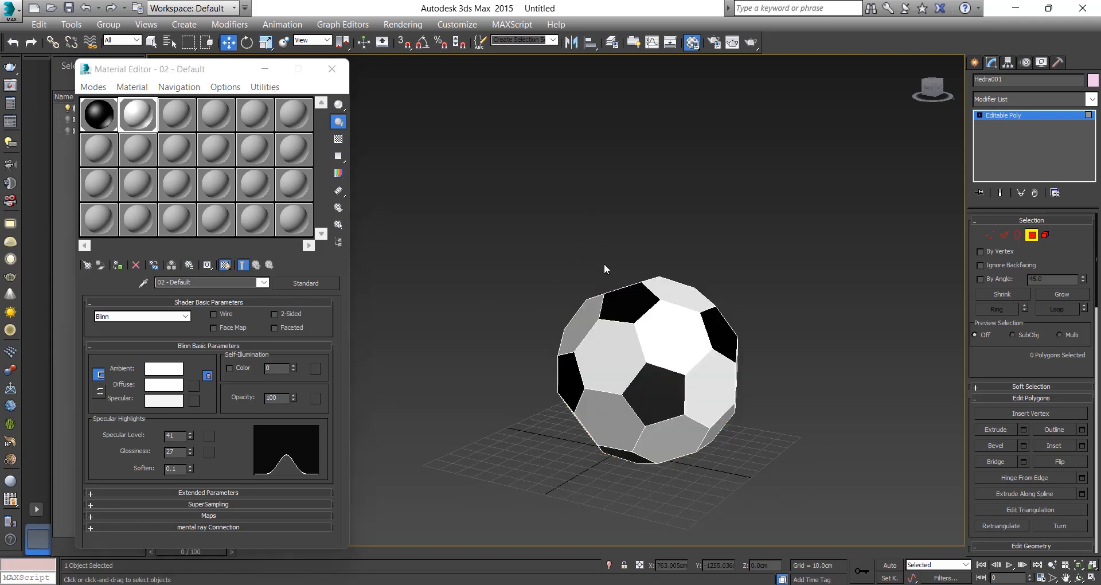
Step: Select all edges of the ball at edge sub-object level and split them so the panels separate
middle_click_drag(638, 379, 677, 379, "alt")
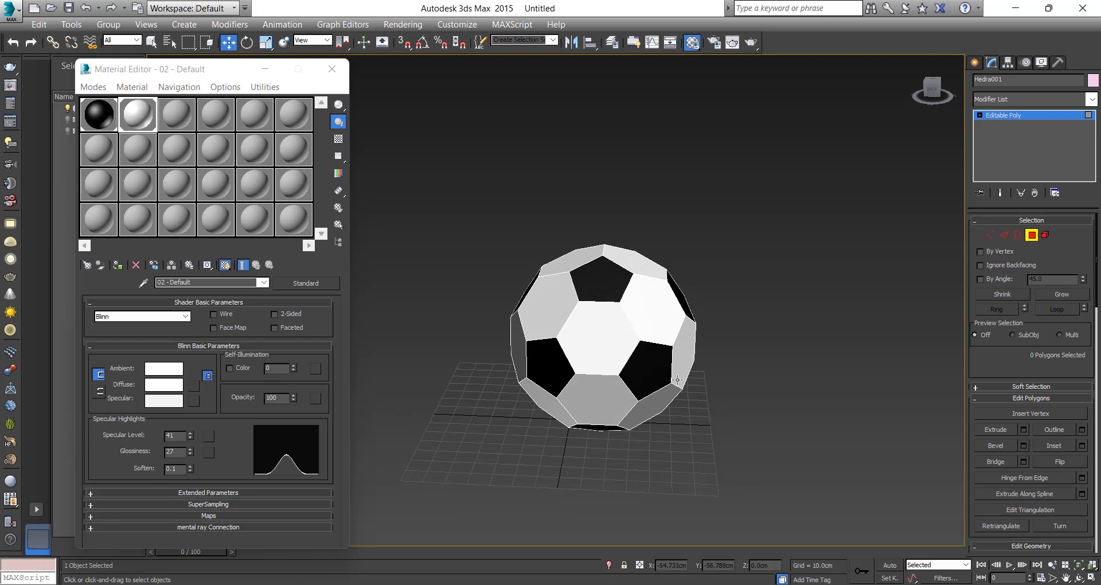
left_click(1003, 234)
left_click_drag(831, 185, 472, 459)
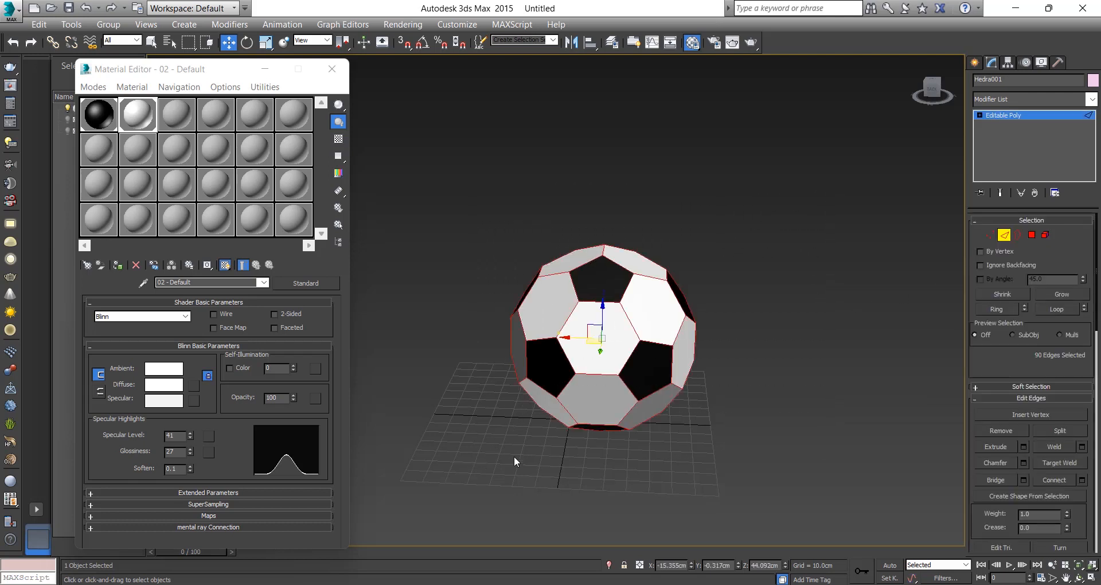
left_click(1062, 430)
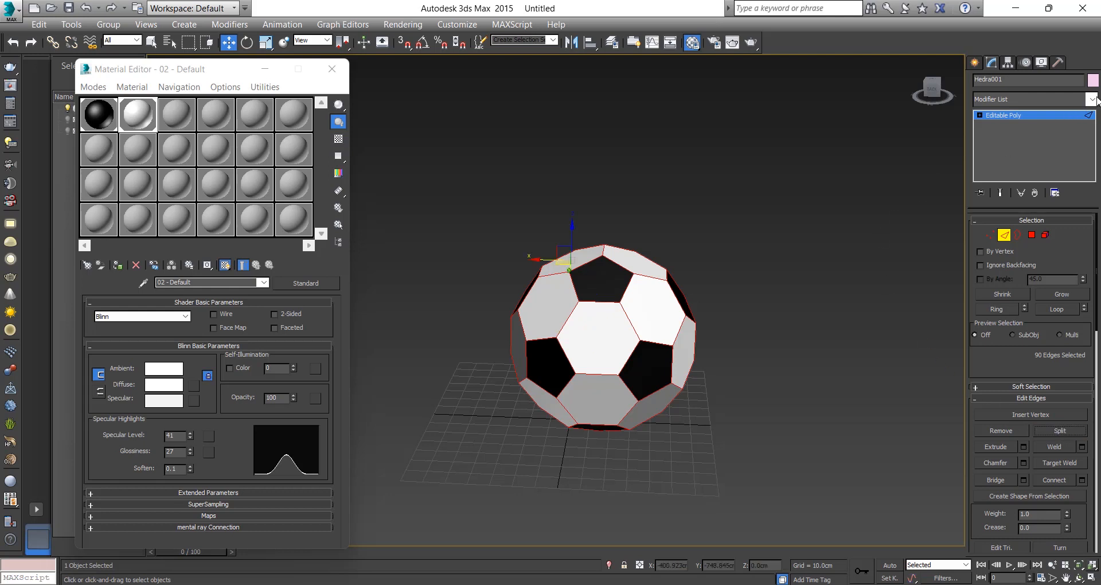
Step: Close the Material Editor and add a TurboSmooth modifier to the ball
left_click(332, 69)
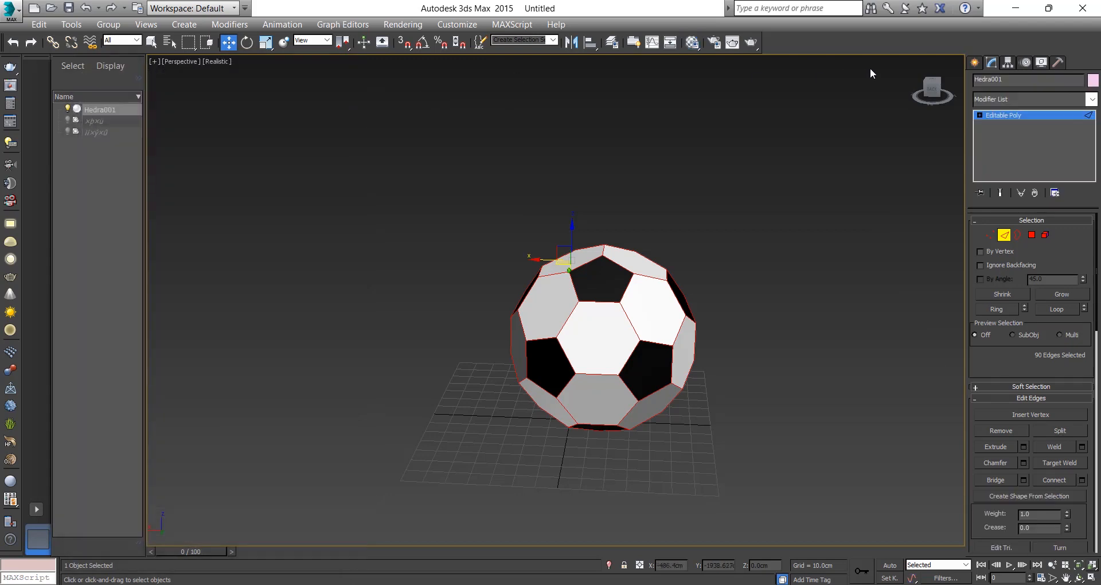
left_click(1092, 99)
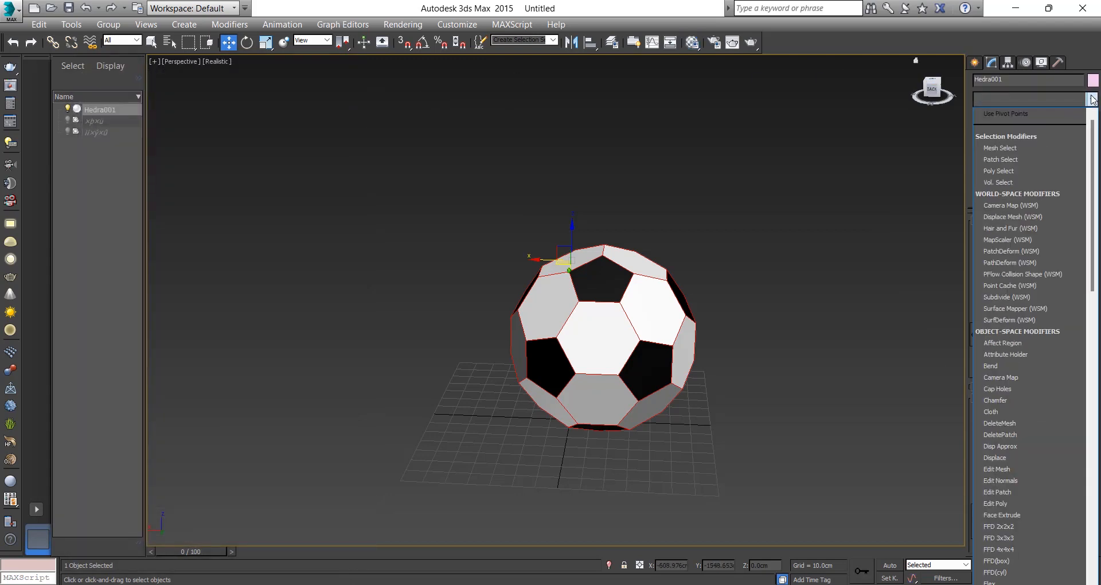
type("tu")
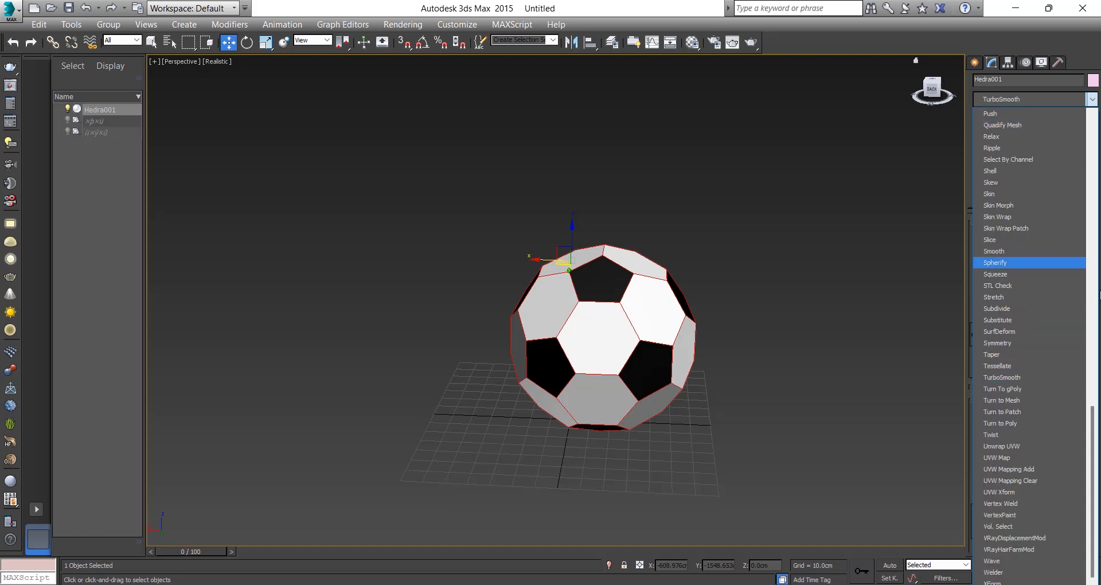
left_click(1048, 376)
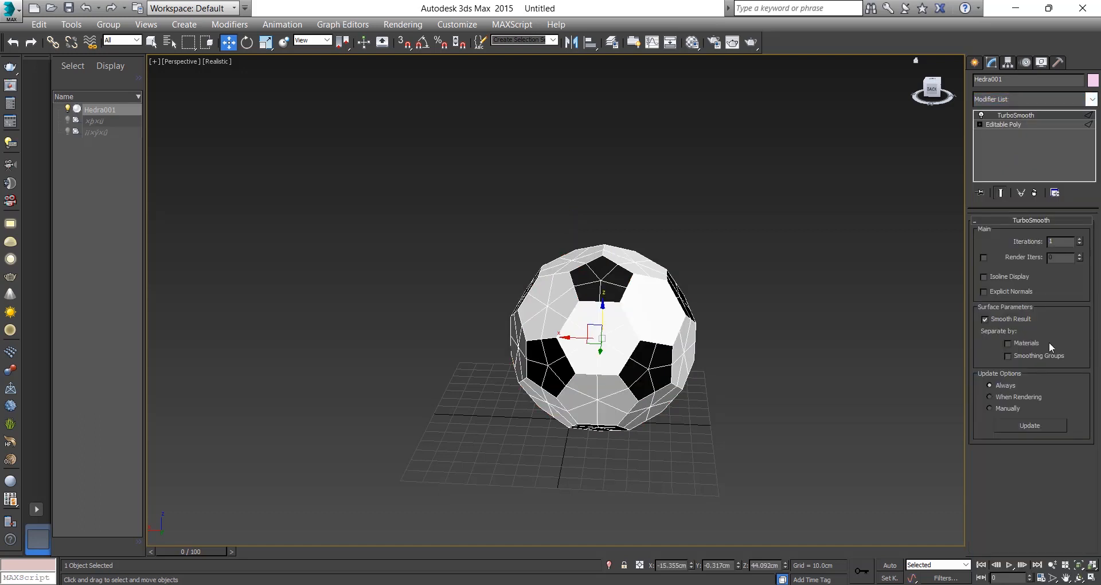
Step: Set the TurboSmooth iterations to 2 and add a Spherify modifier to the ball
left_click(1080, 240)
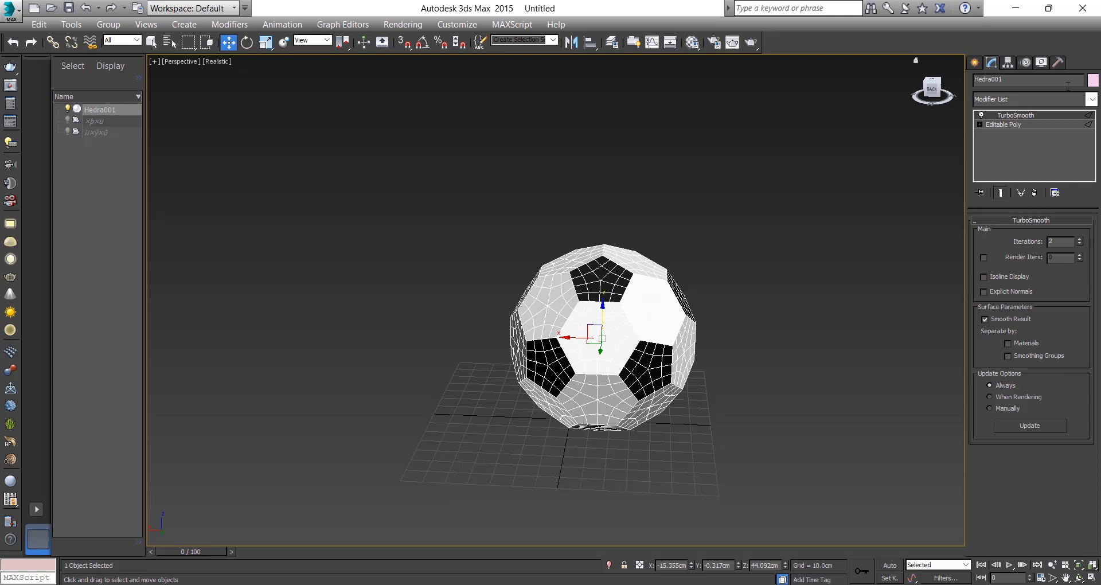
left_click(1093, 100)
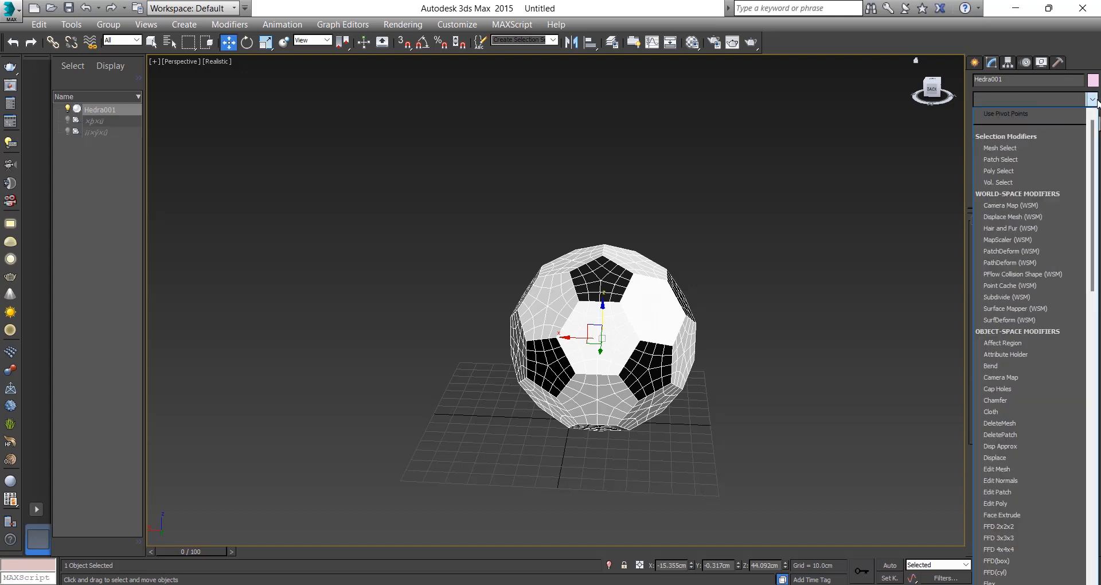
type("sp")
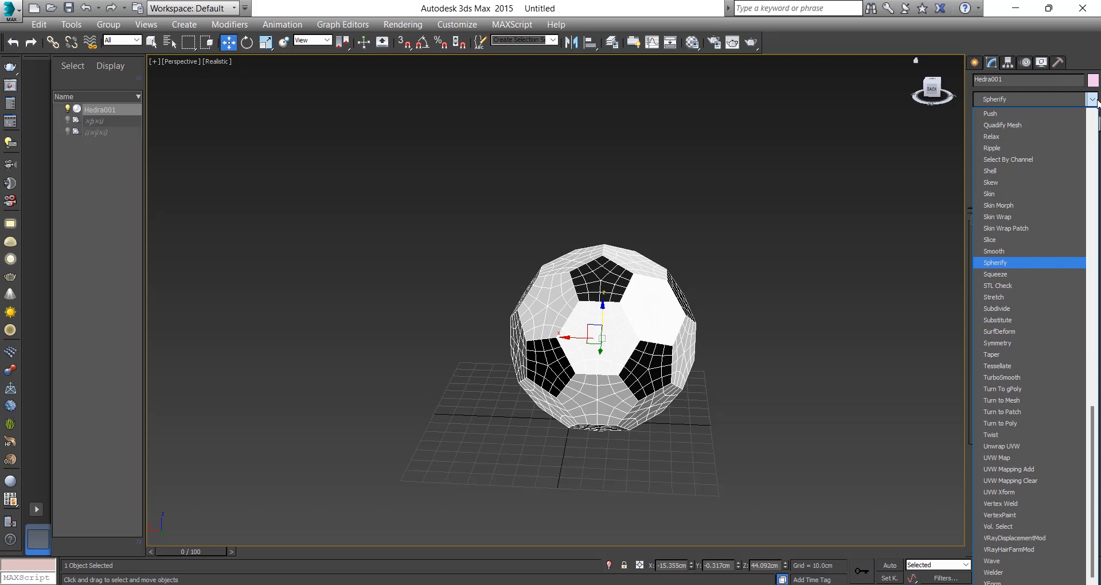
left_click(1015, 263)
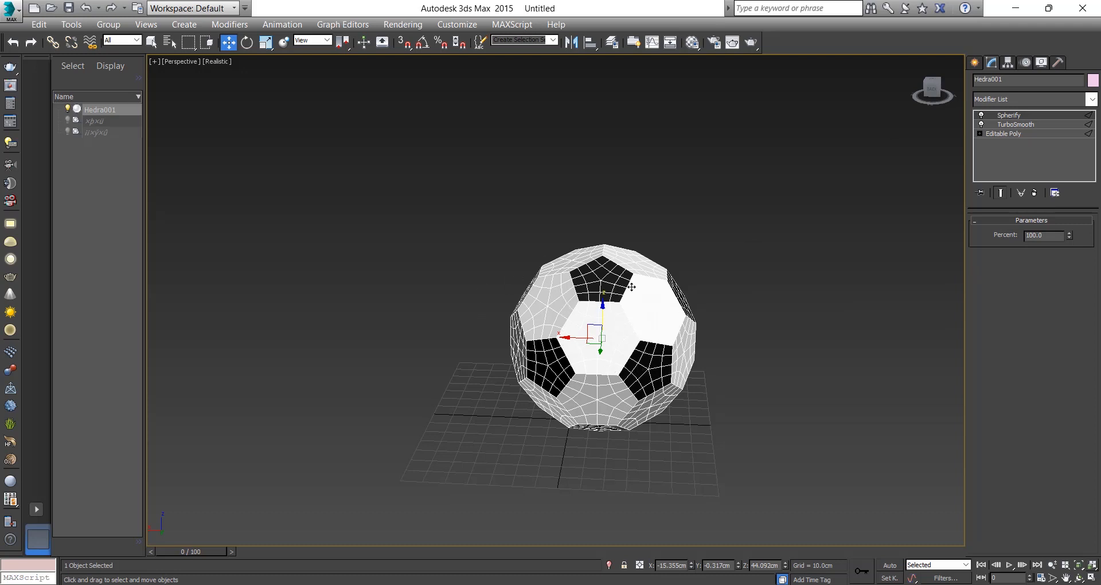
Step: Switch the TurboSmooth modifier off and on again to compare its effect, and inspect the rounded ball
left_click(981, 124)
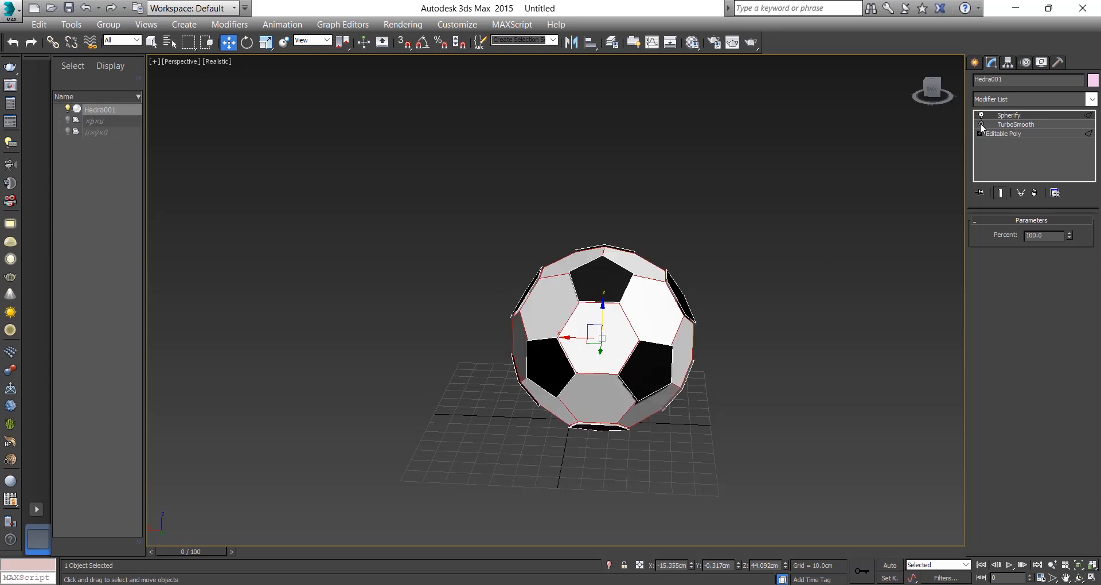
left_click(981, 124)
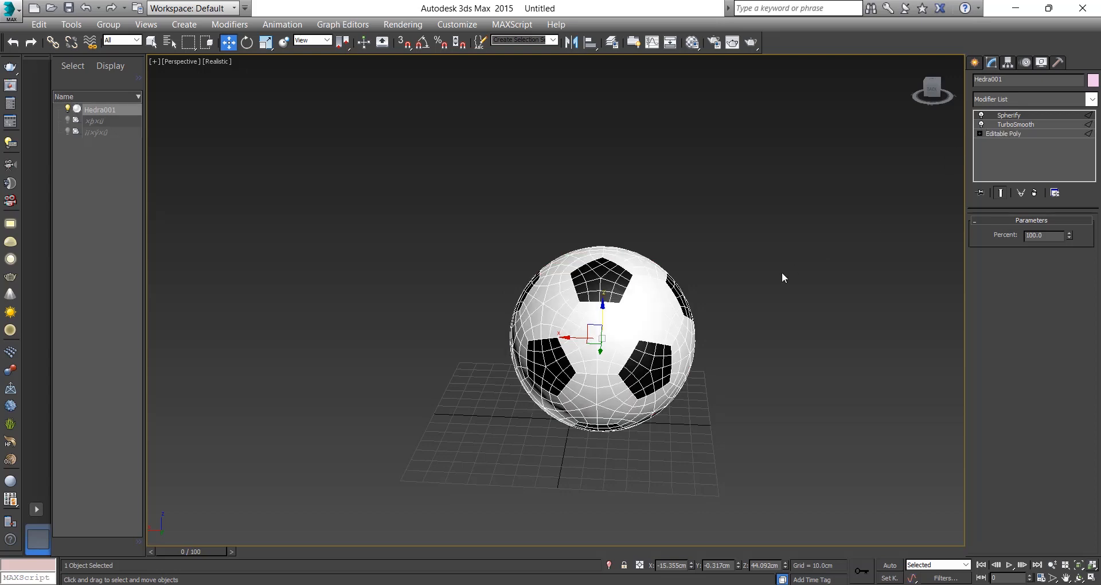
middle_click_drag(785, 333, 809, 330, "alt")
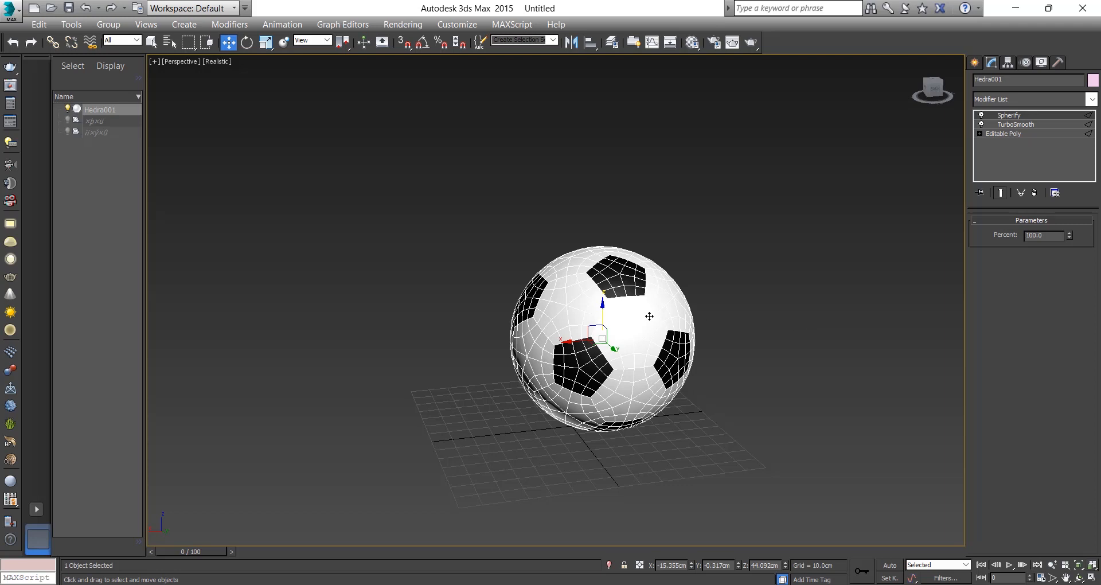
left_click(709, 294)
left_click(642, 314)
Step: Add an Edit Poly modifier above Spherify and select all polygons of the ball at polygon sub-object level
left_click(1092, 99)
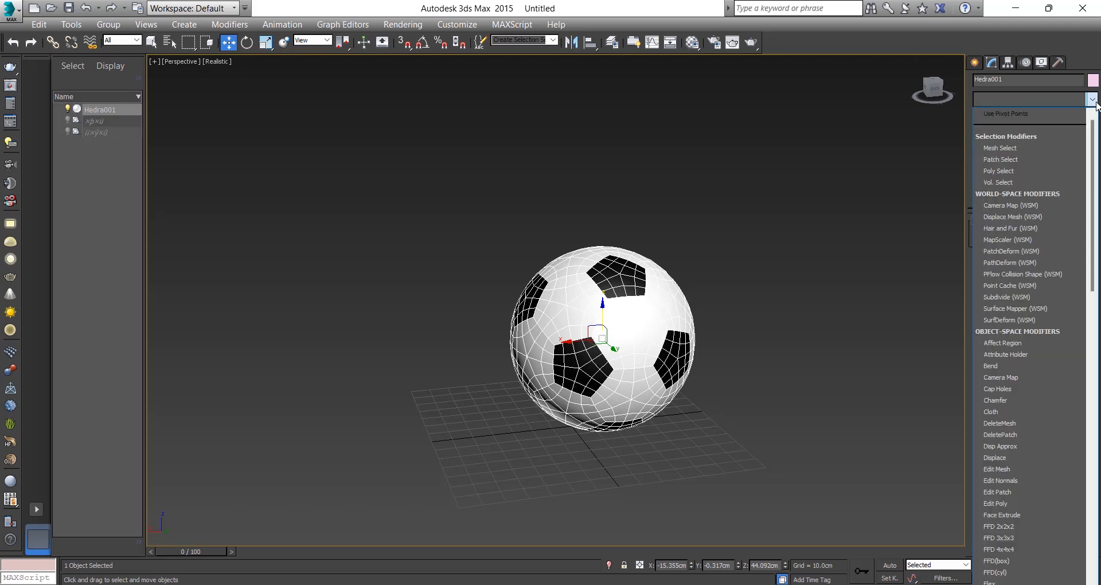
key("e")
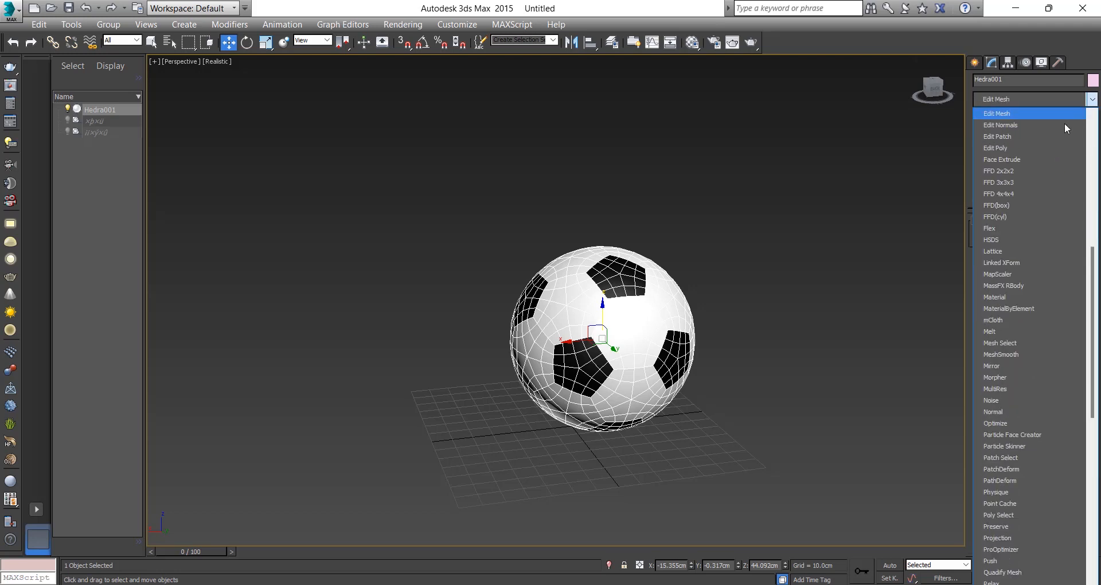
left_click(1009, 147)
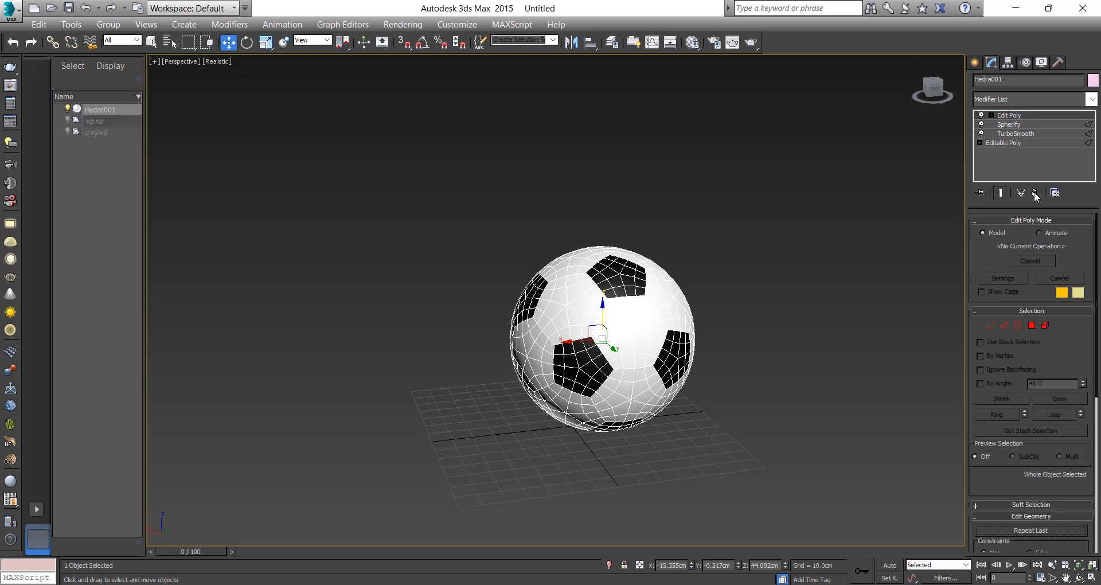
left_click(1032, 326)
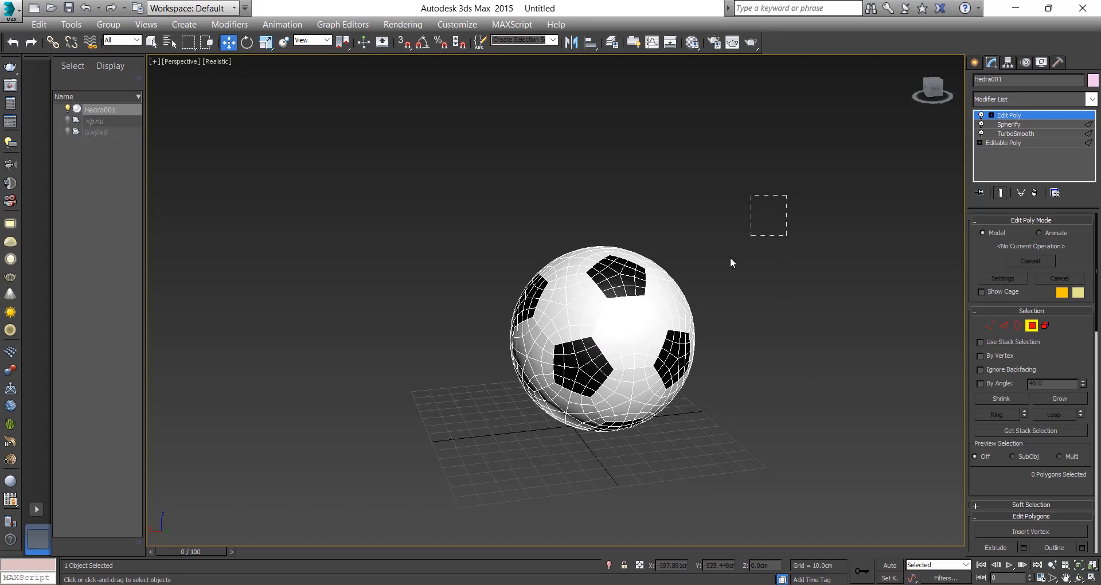
left_click_drag(731, 263, 430, 439)
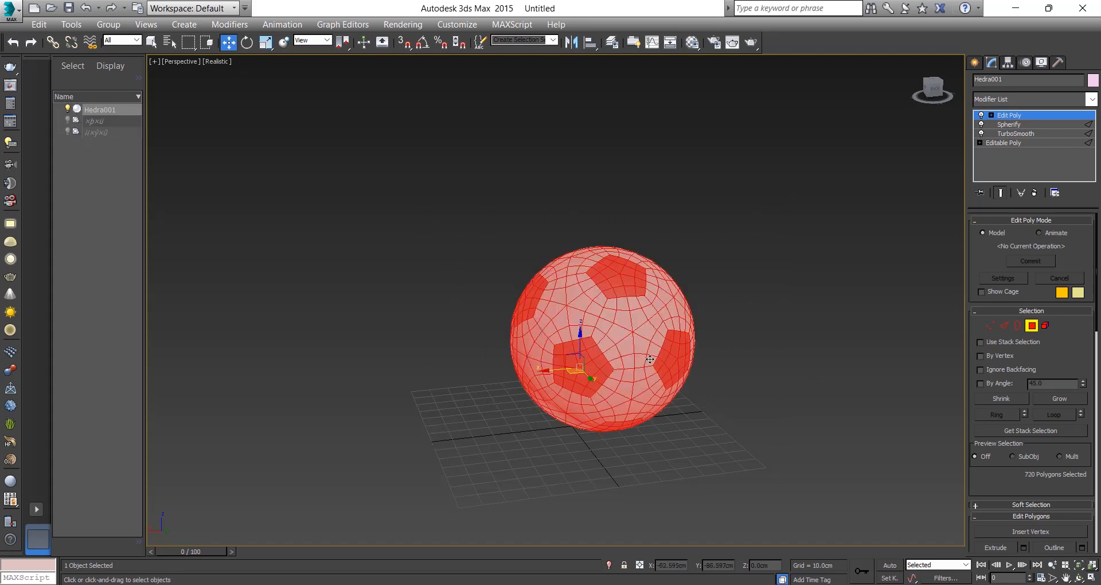
Step: Extrude the selected polygons by 1 cm along Local Normals
middle_click_drag(649, 360, 693, 373, "alt")
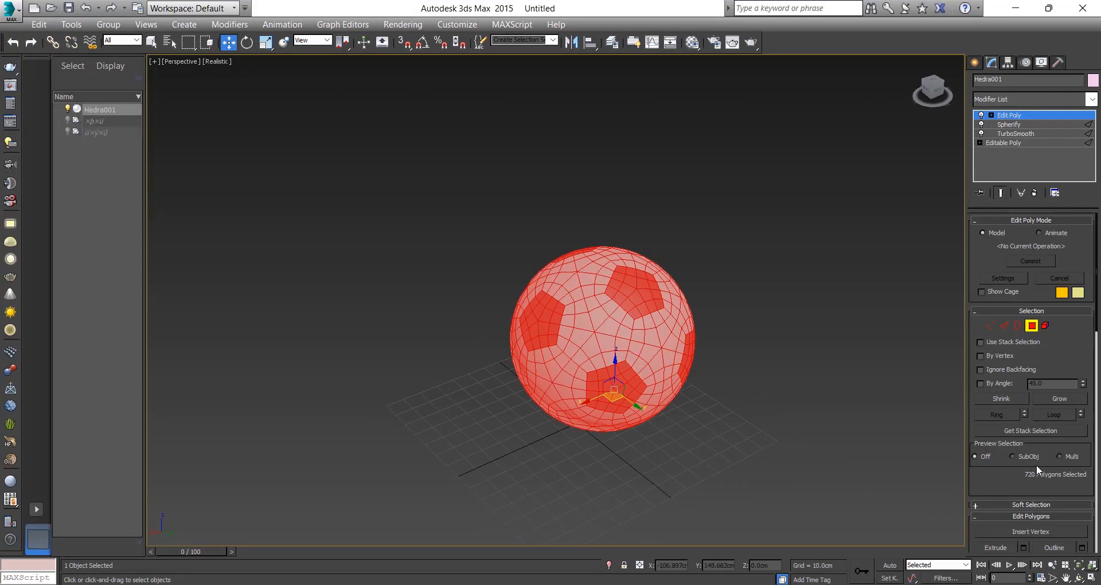
scroll(1012, 416, "down", 5)
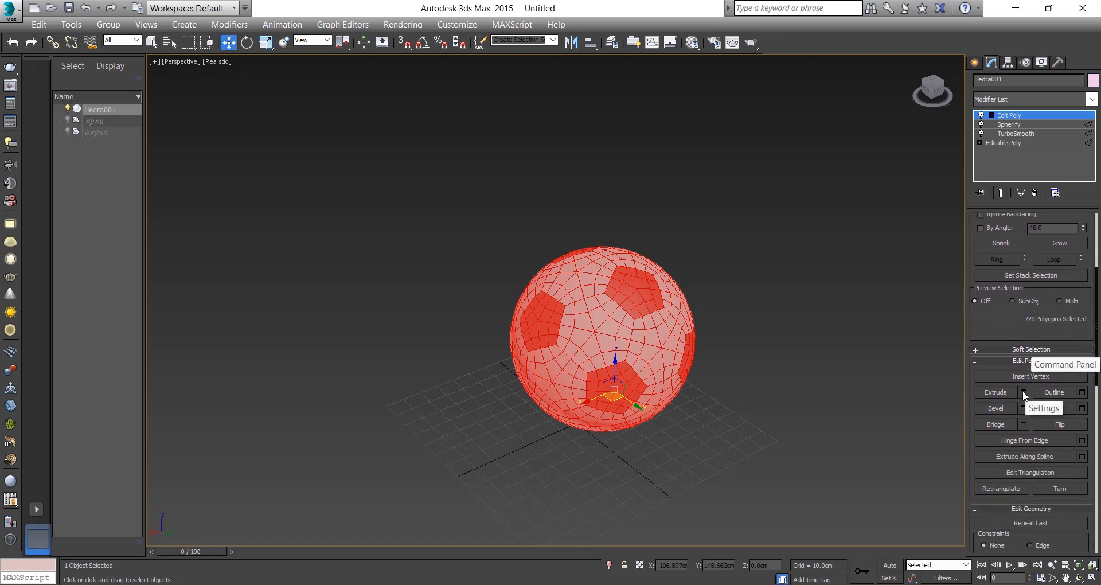
left_click(1023, 395)
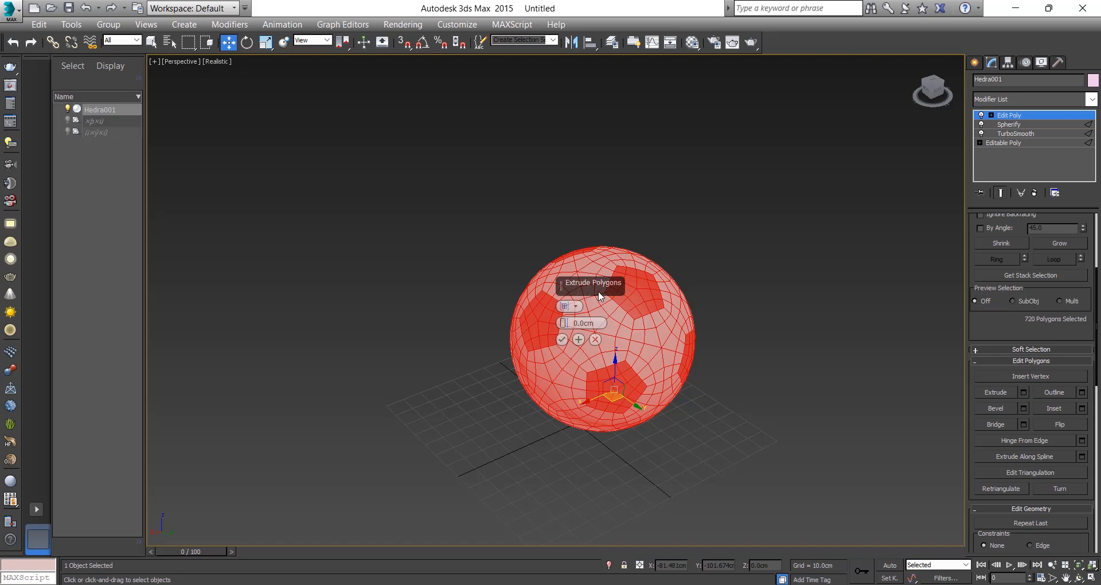
left_click(576, 306)
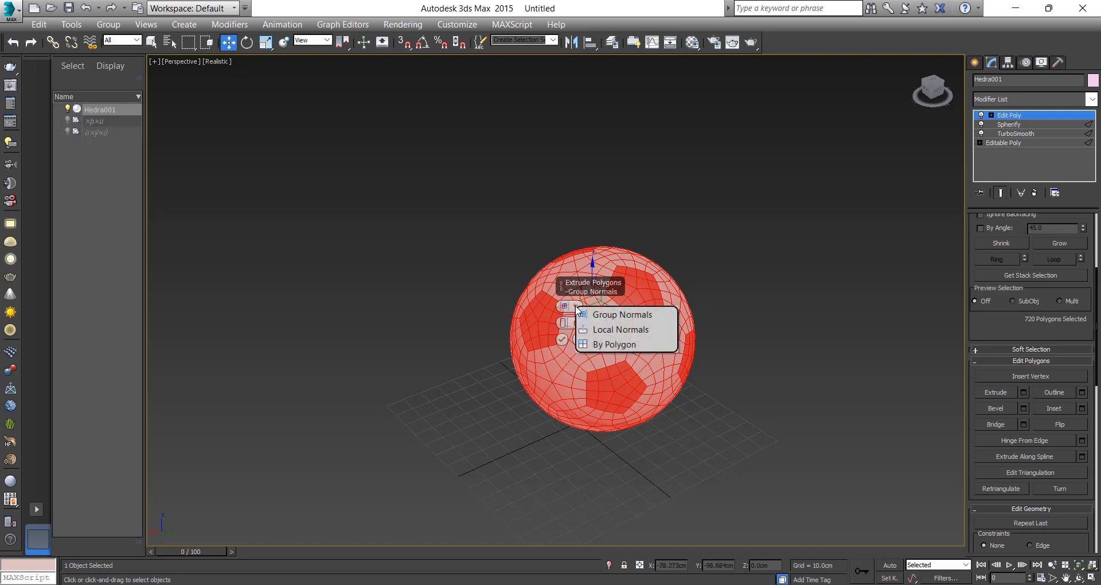
left_click(616, 336)
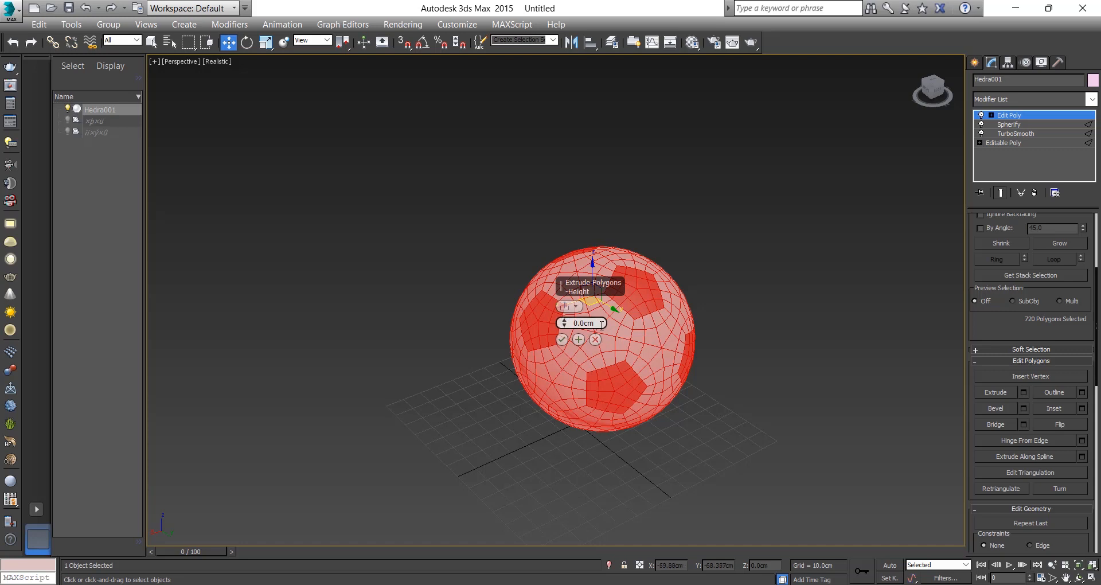
left_click(597, 324)
type("1")
key("Return")
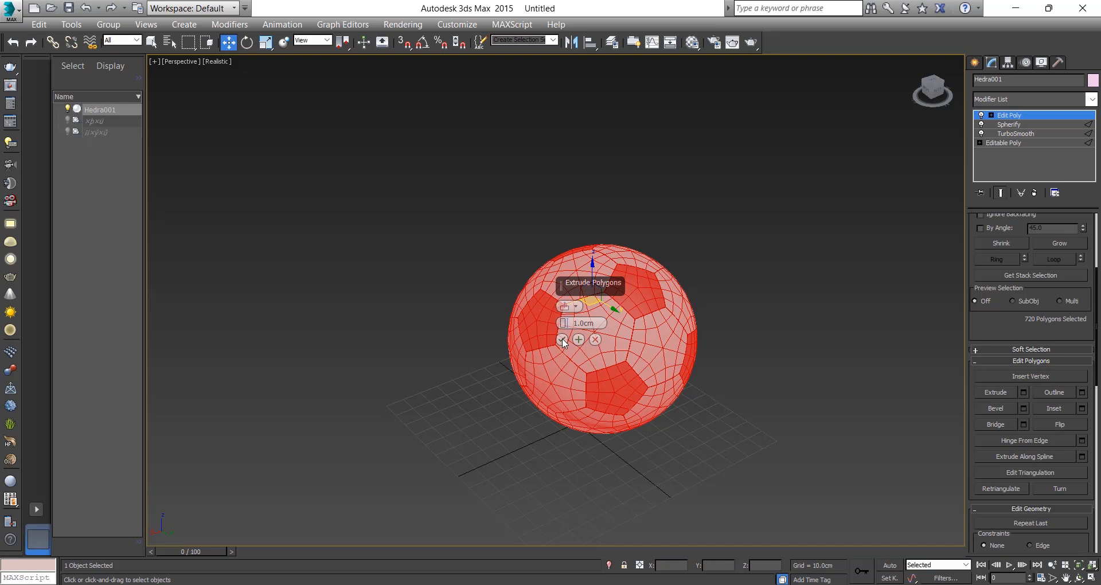
left_click(562, 339)
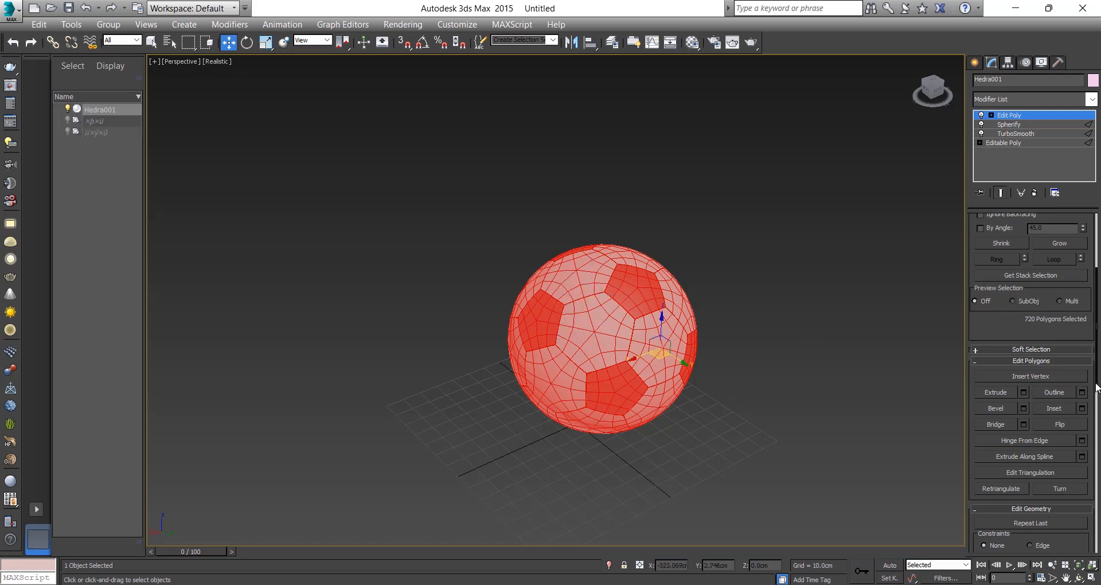
Step: Switch Edit Poly to vertex sub-object level and add a MeshSmooth modifier on top of the stack
scroll(1097, 389, "up", 5)
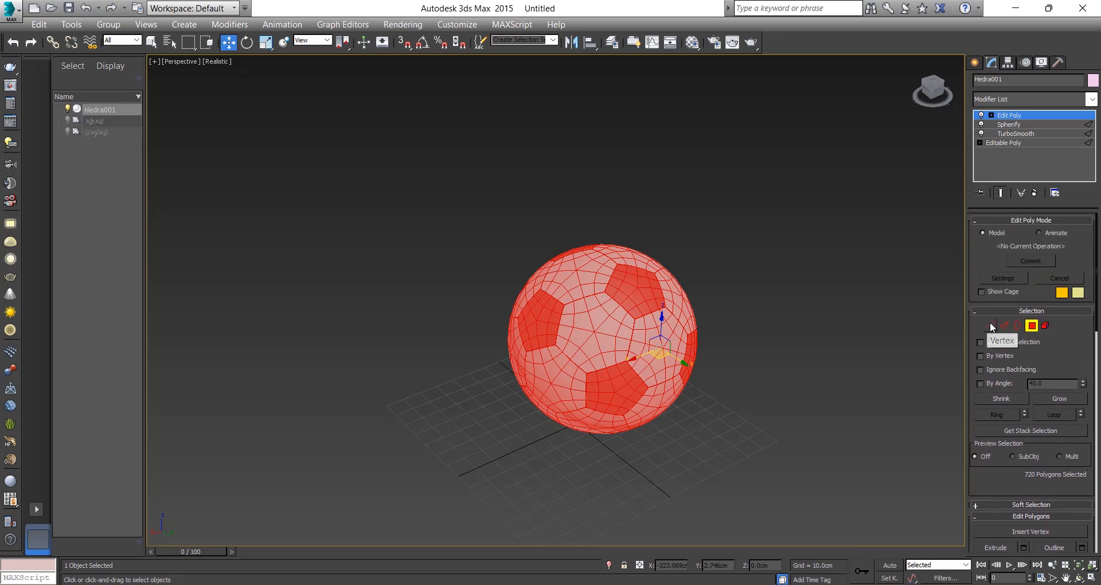
left_click(990, 325)
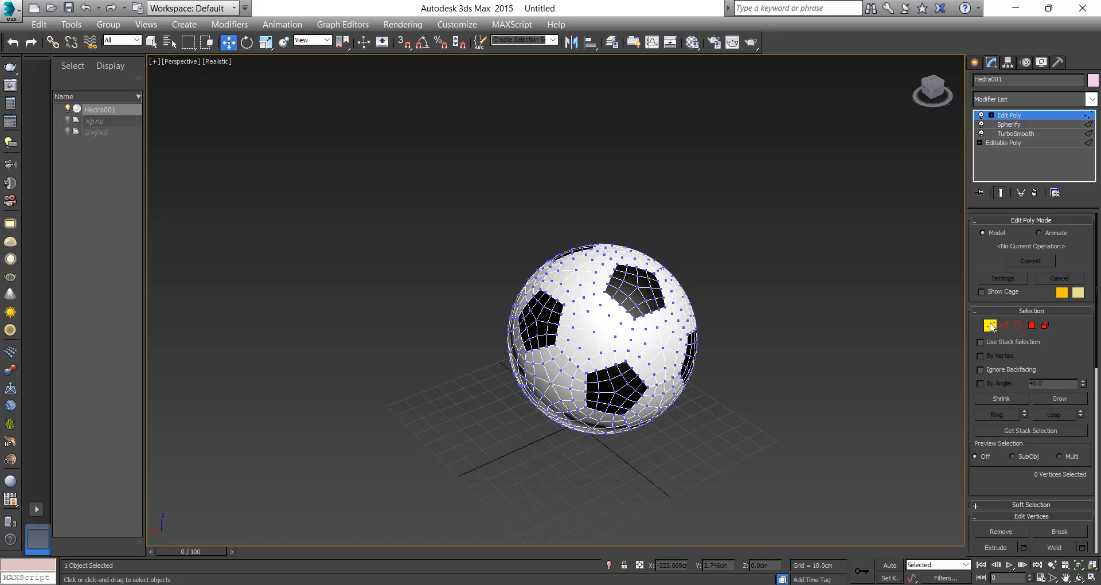
left_click(1091, 99)
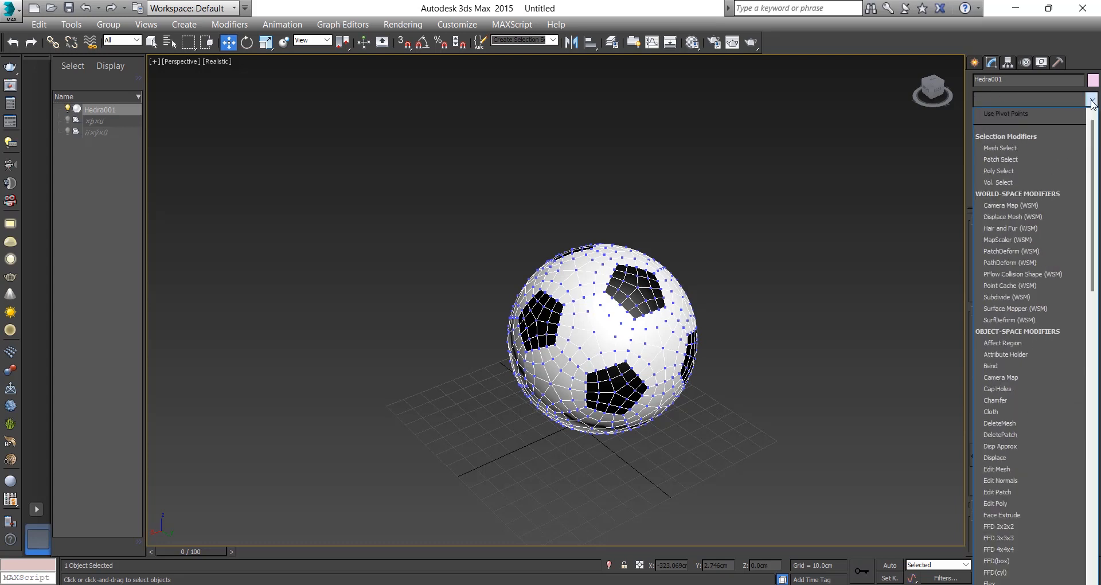
key("m")
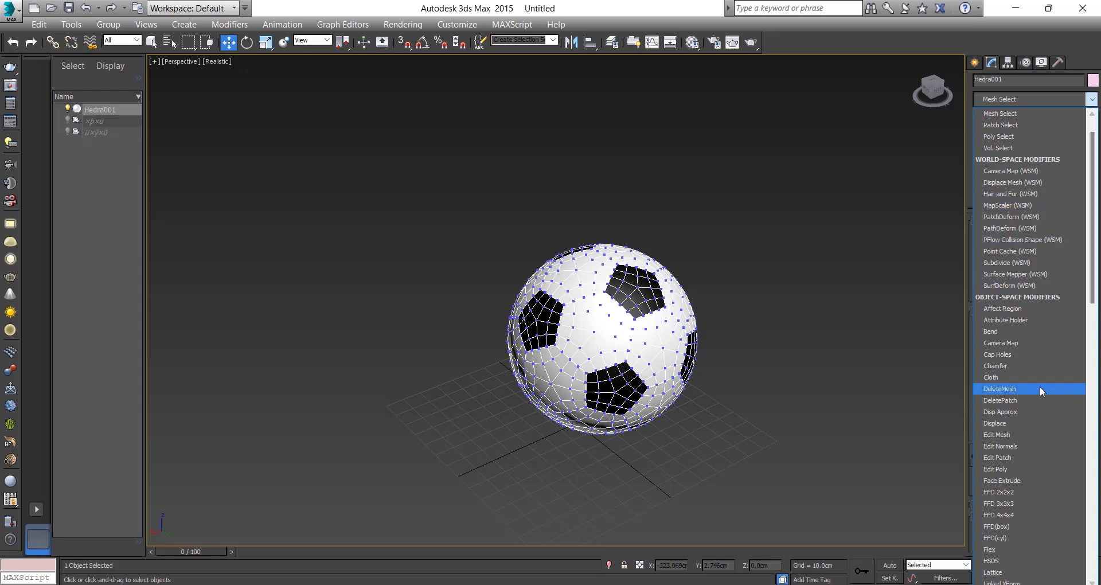
scroll(1040, 388, "down", 7)
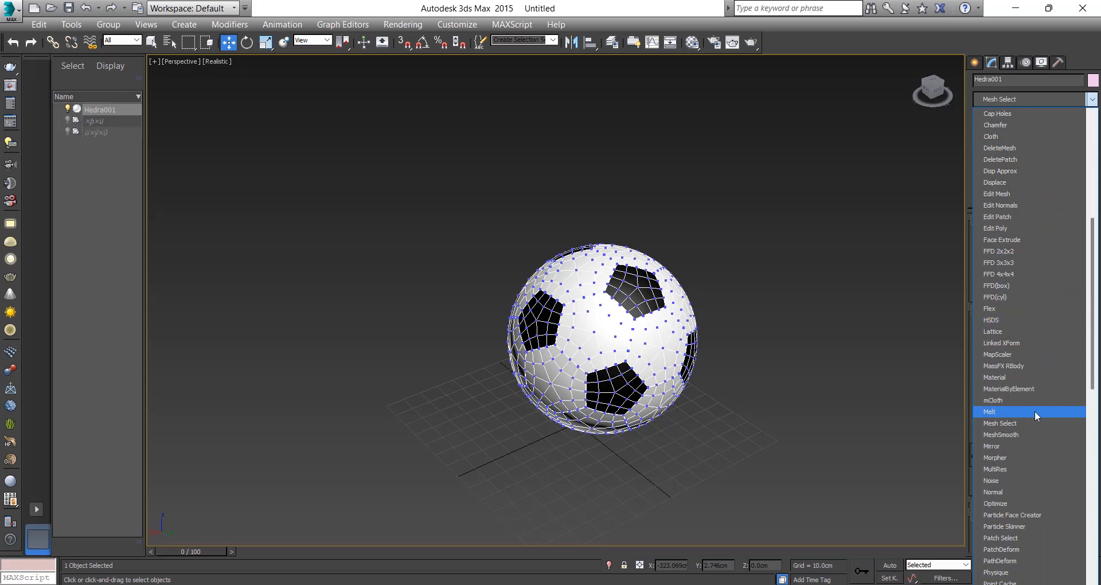
left_click(1023, 434)
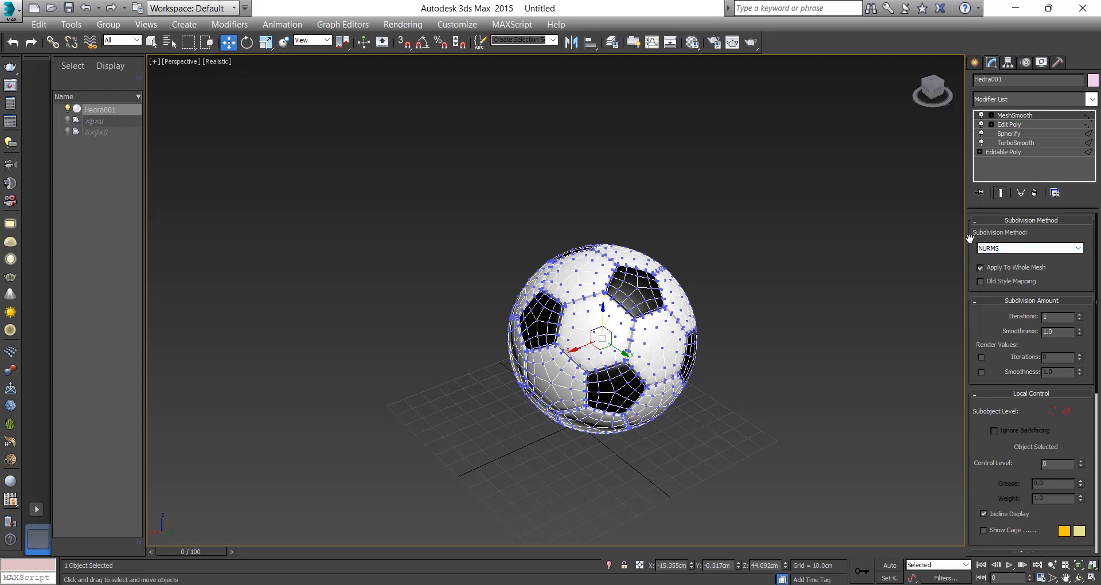
Step: Set the MeshSmooth subdivision method to Quad Output, then deselect the ball and inspect the finished panels
left_click(1051, 249)
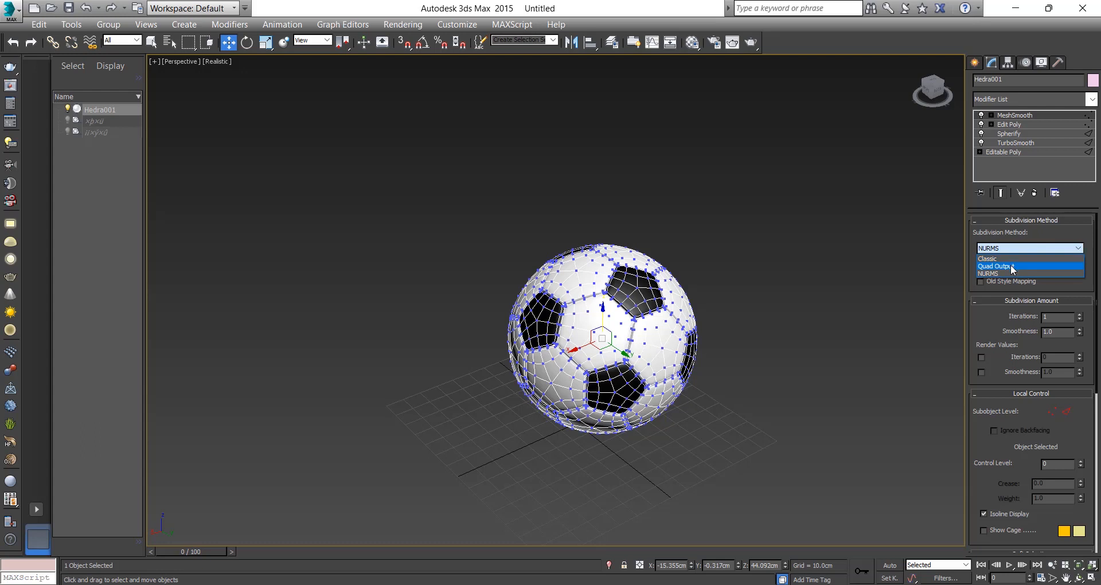
left_click(1013, 266)
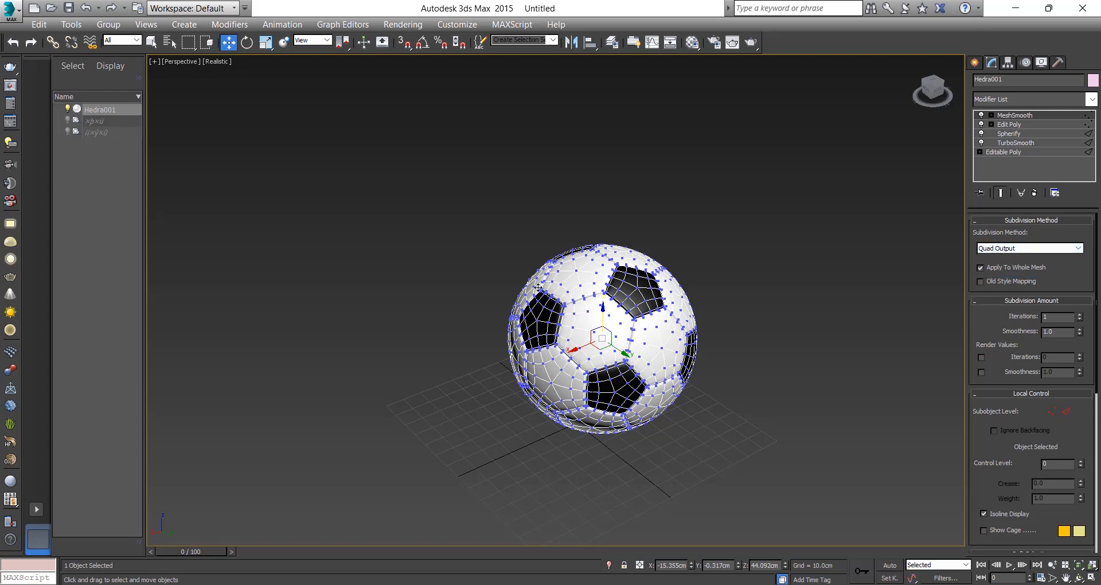
left_click(728, 293)
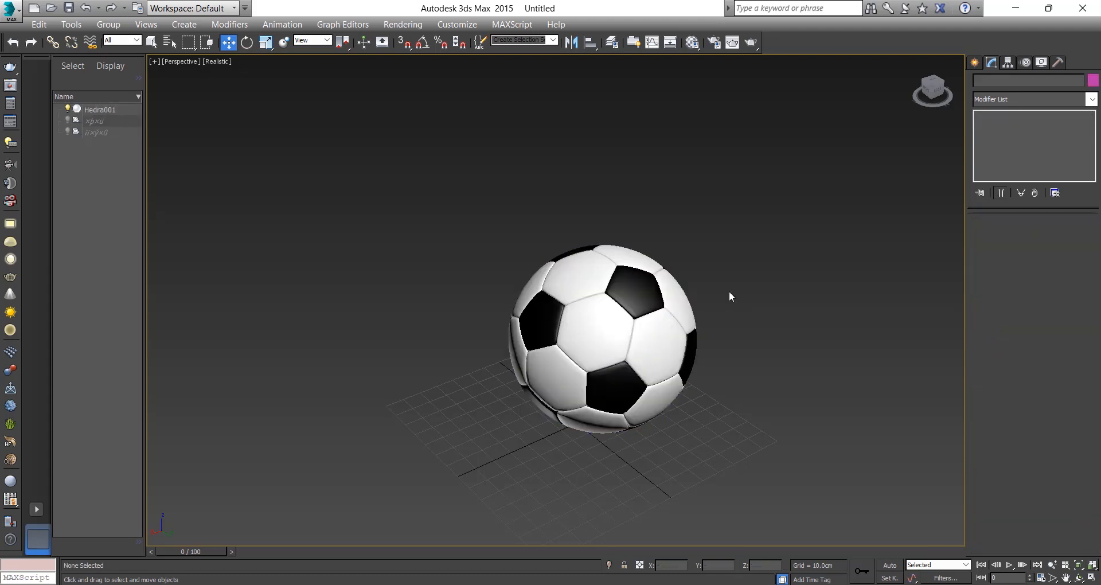
middle_click_drag(721, 306, 745, 299, "alt")
middle_click_drag(598, 352, 514, 376, "alt")
scroll(643, 398, "down", 5)
middle_click_drag(609, 414, 634, 400)
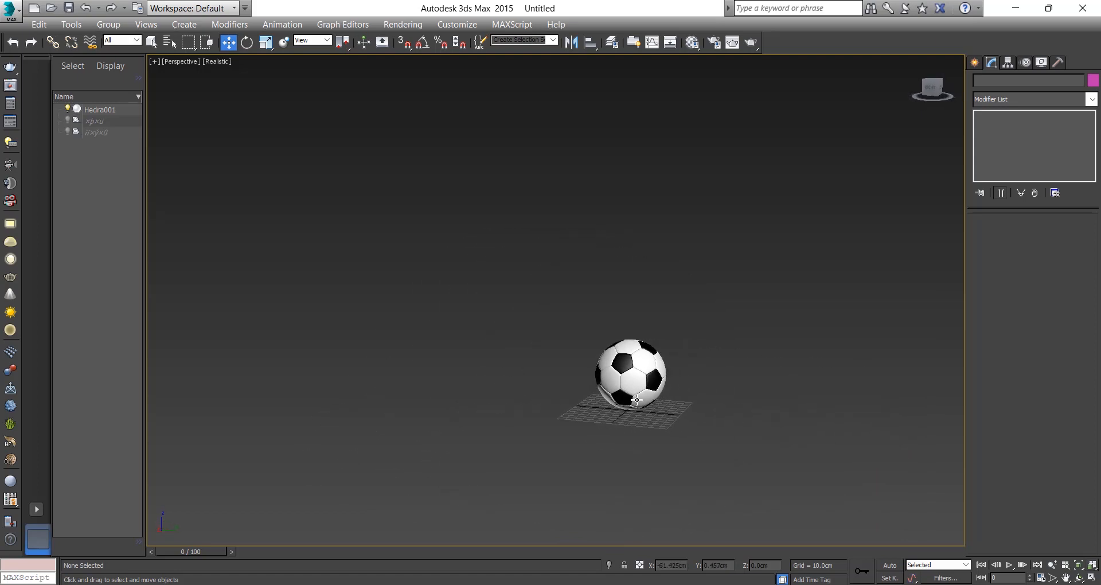